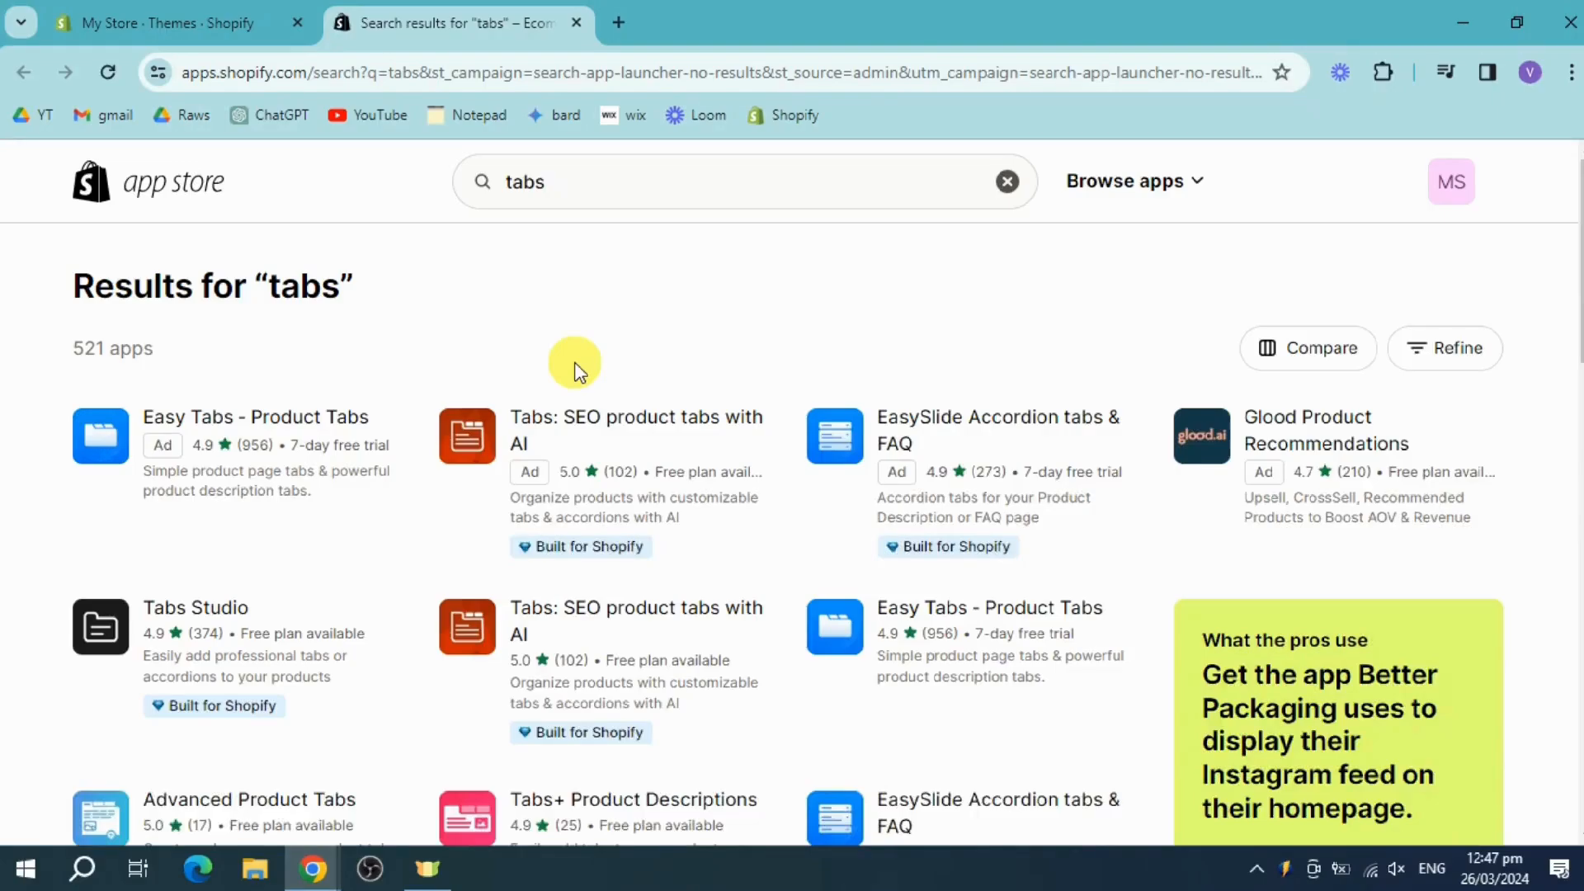
Step: Open the "Tabs: SEO product tabs with AI" app listing and review its description and pricing
click(596, 441)
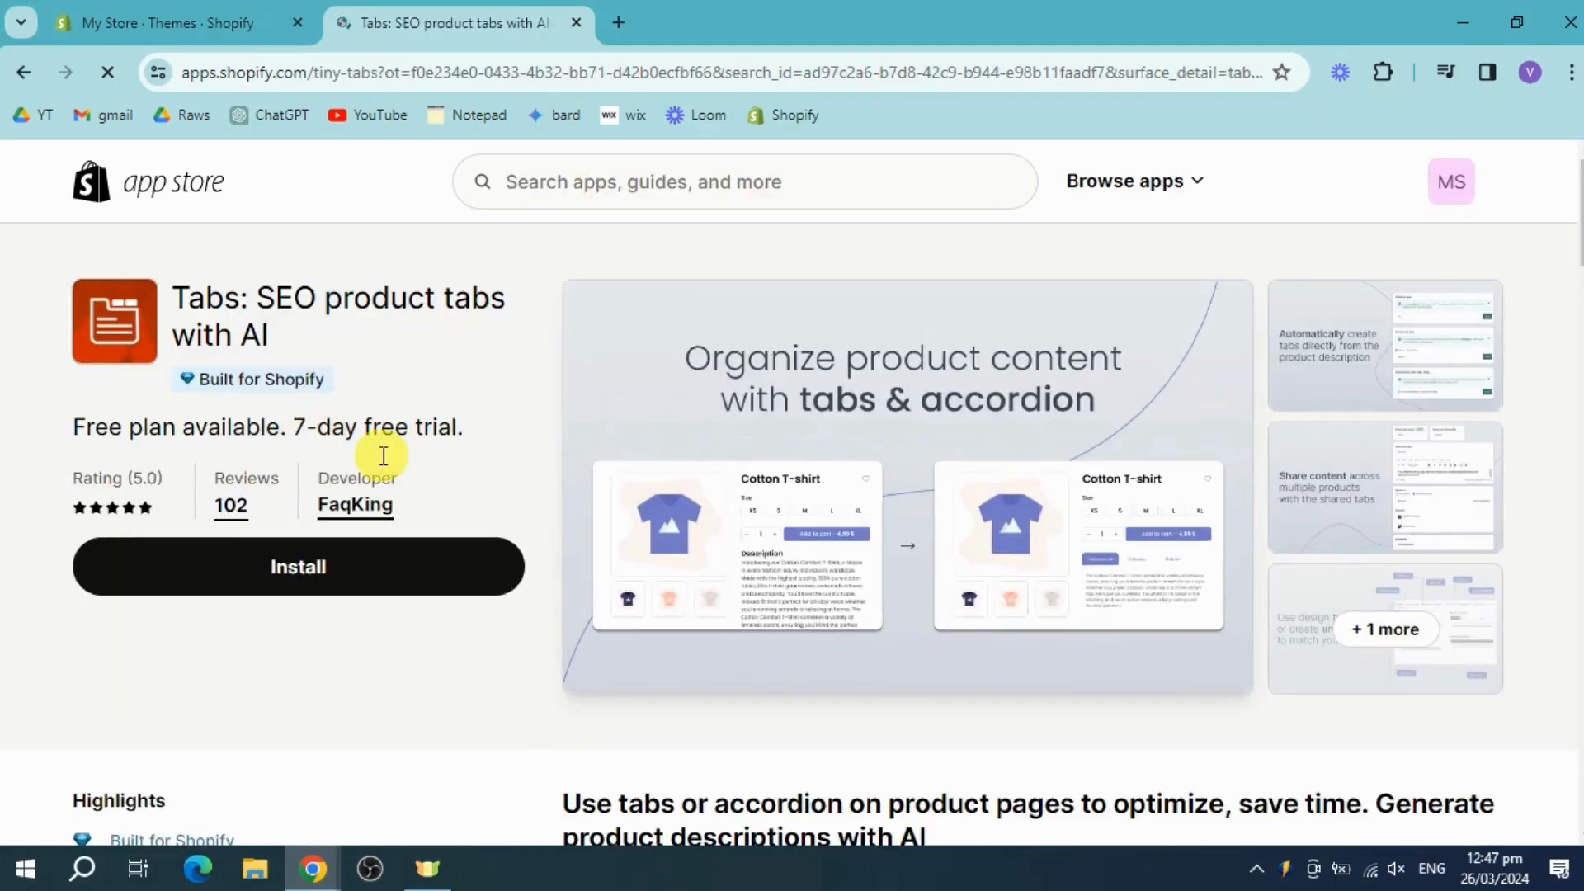
scroll(654, 658, down, 15)
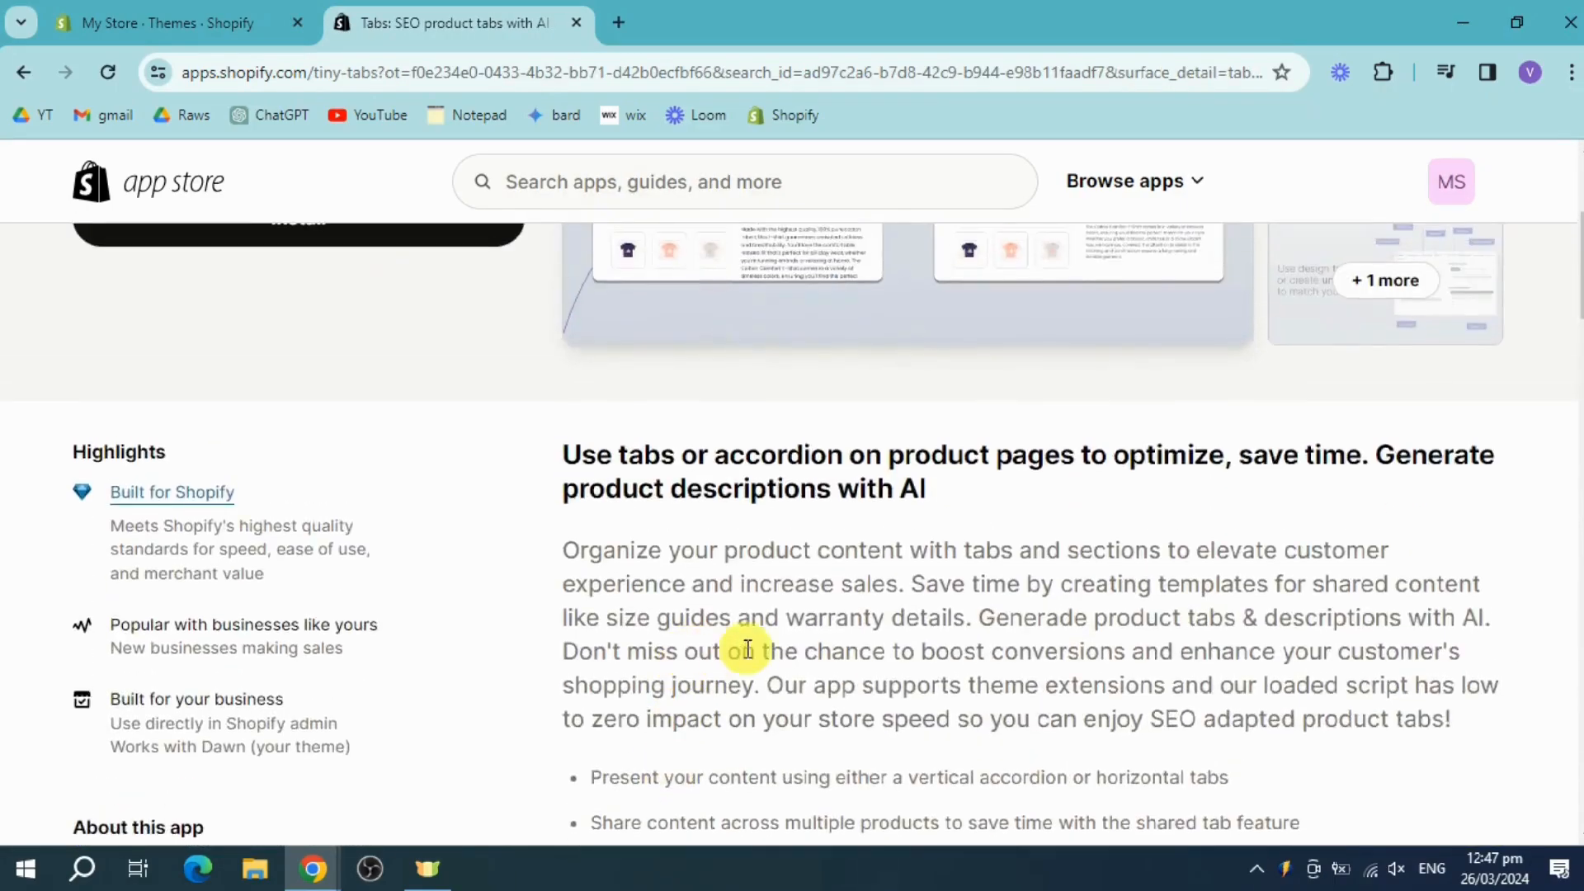
scroll(1050, 601, down, 4)
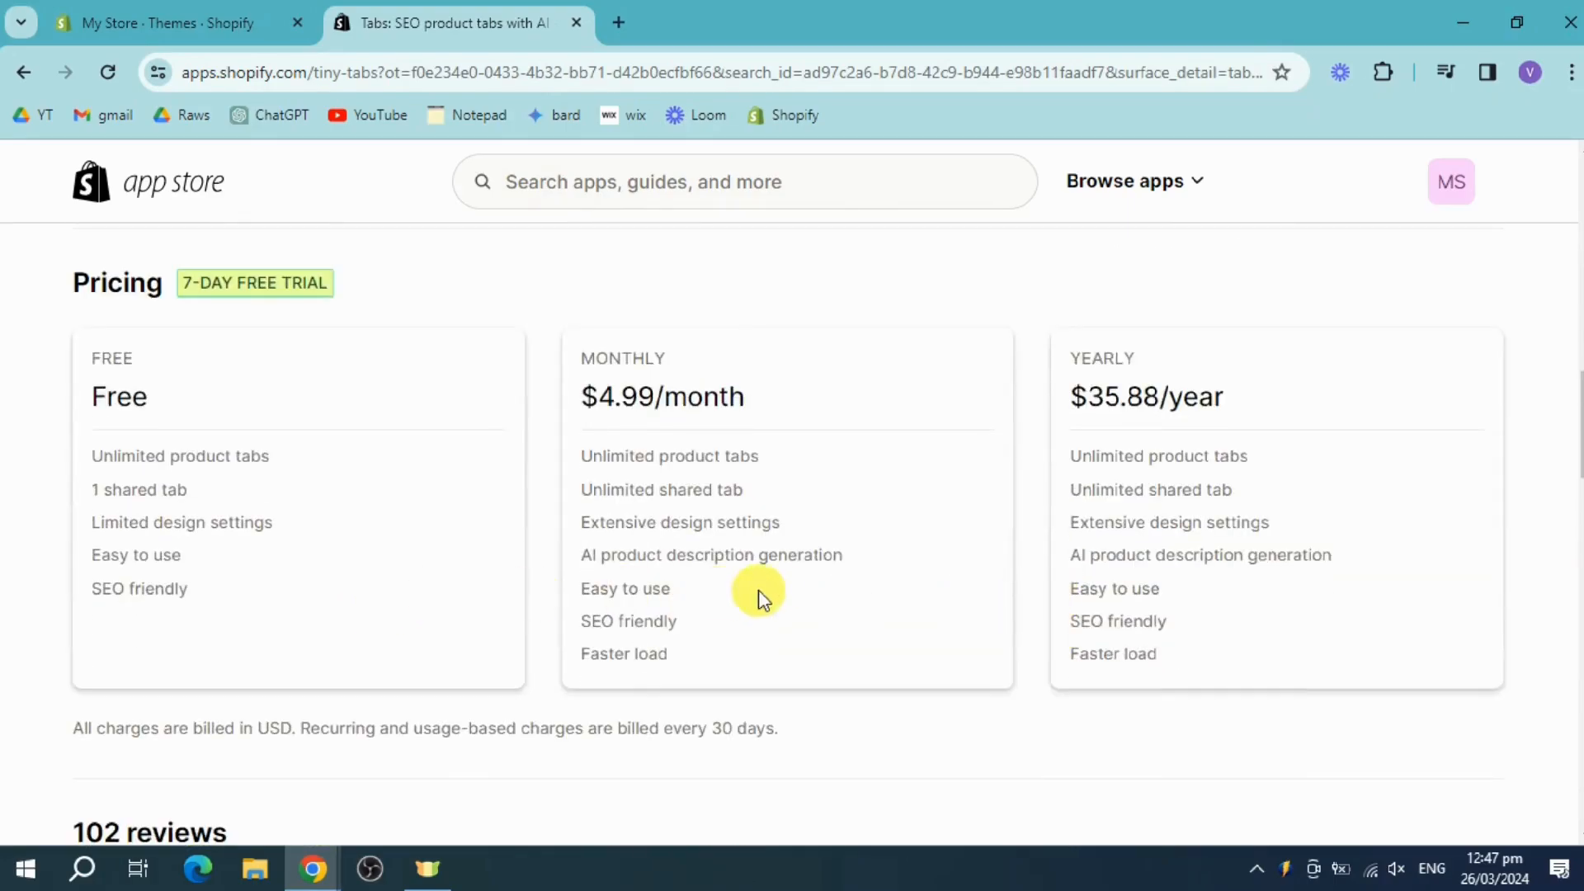
scroll(775, 581, up, 20)
scroll(774, 581, up, 2)
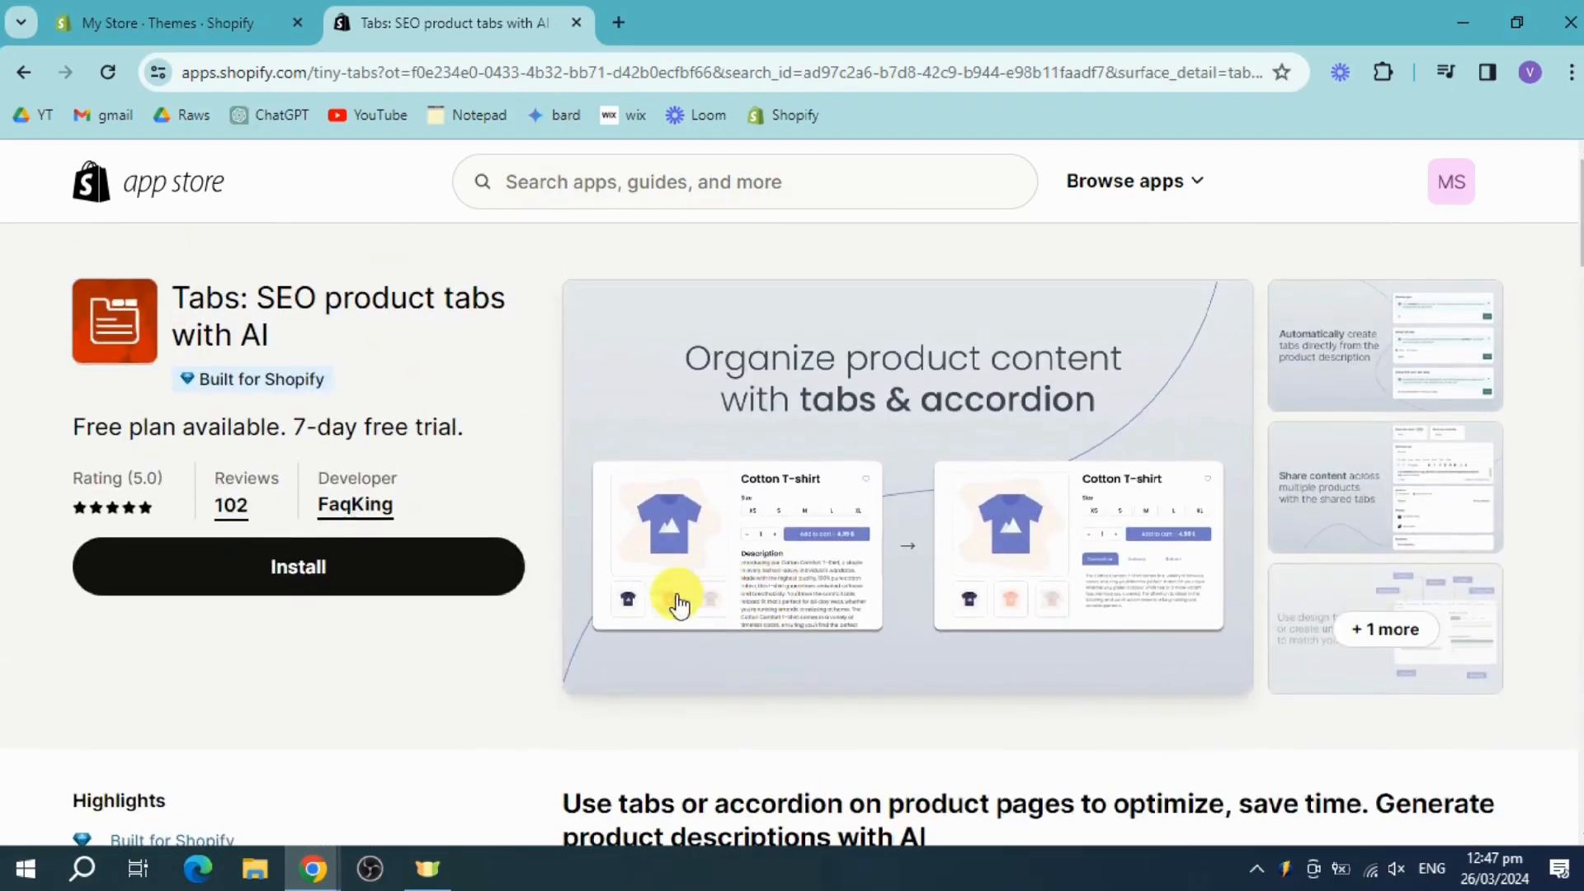
Step: Install the TinyTabs app on the store, granting the requested access, and collapse the trial notice
click(398, 572)
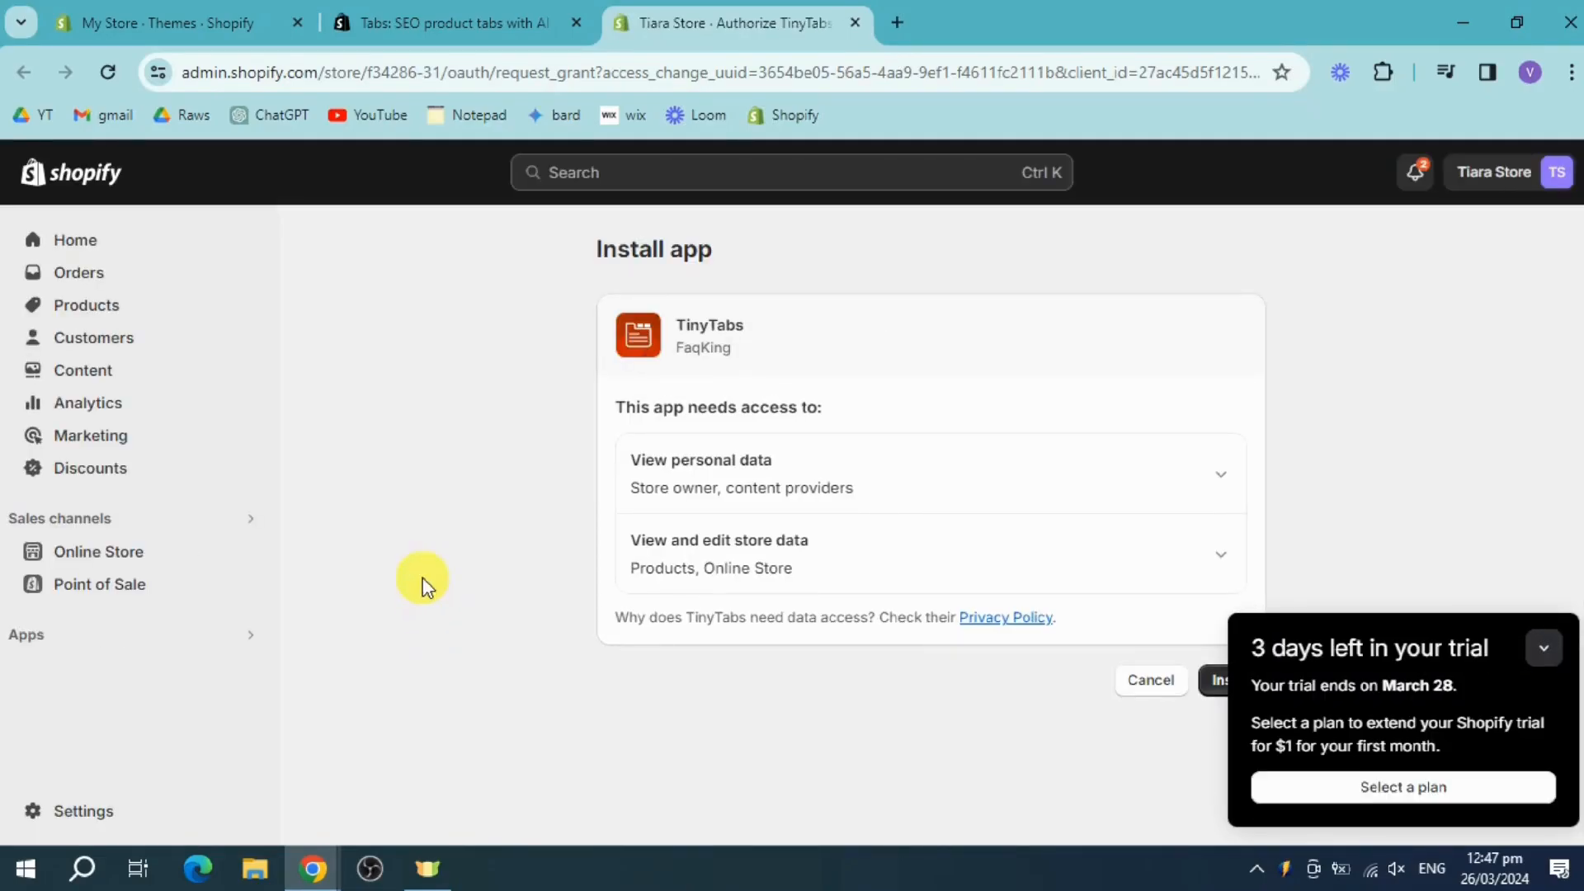
click(1544, 649)
click(1240, 682)
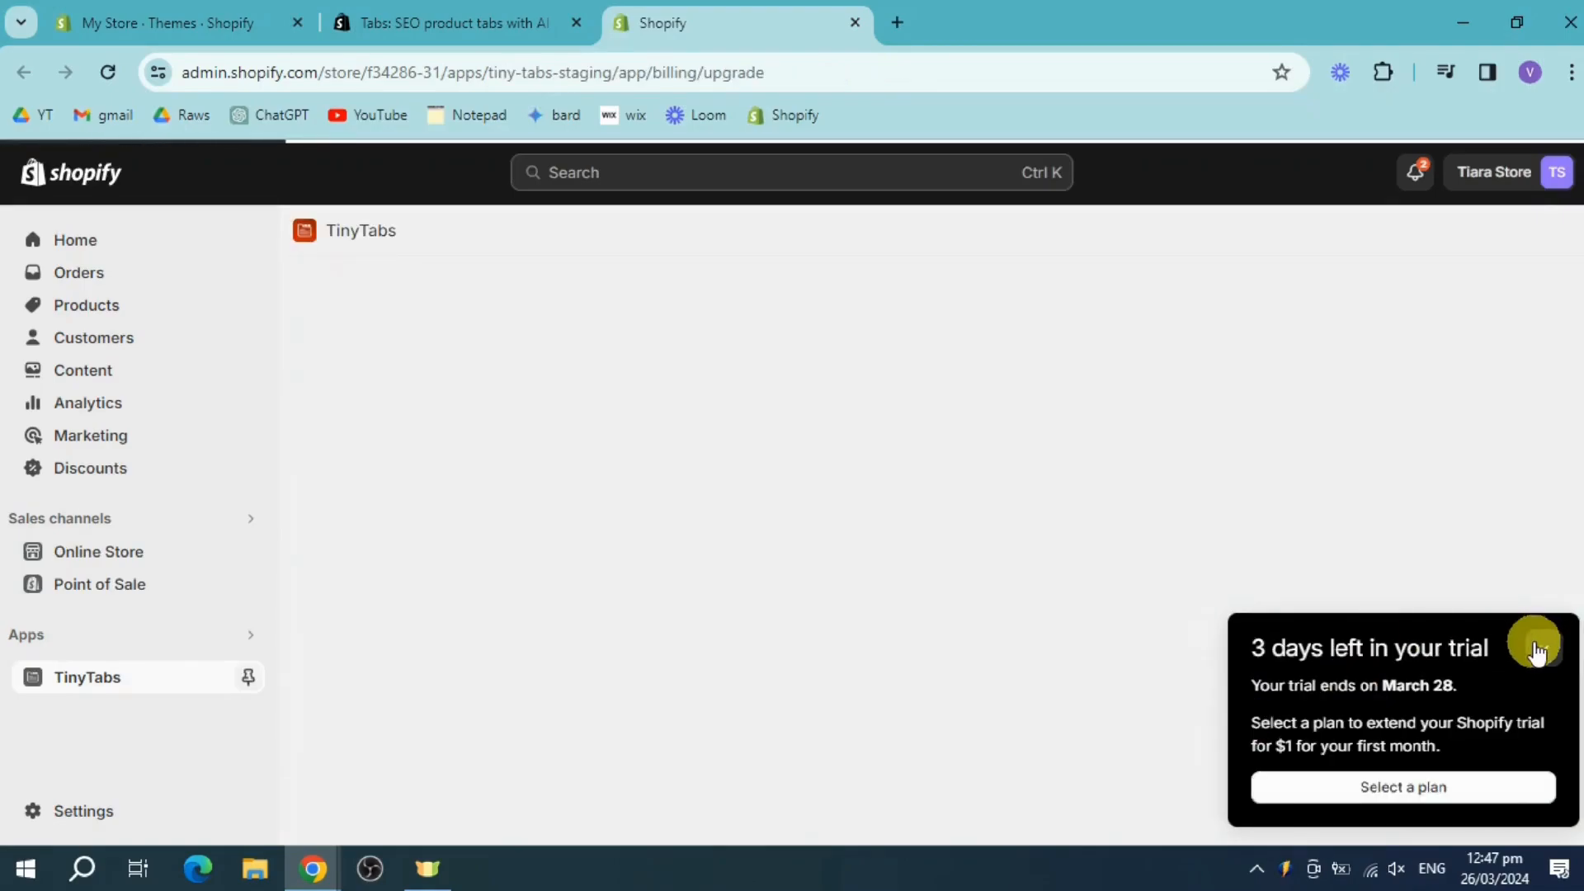
click(1543, 647)
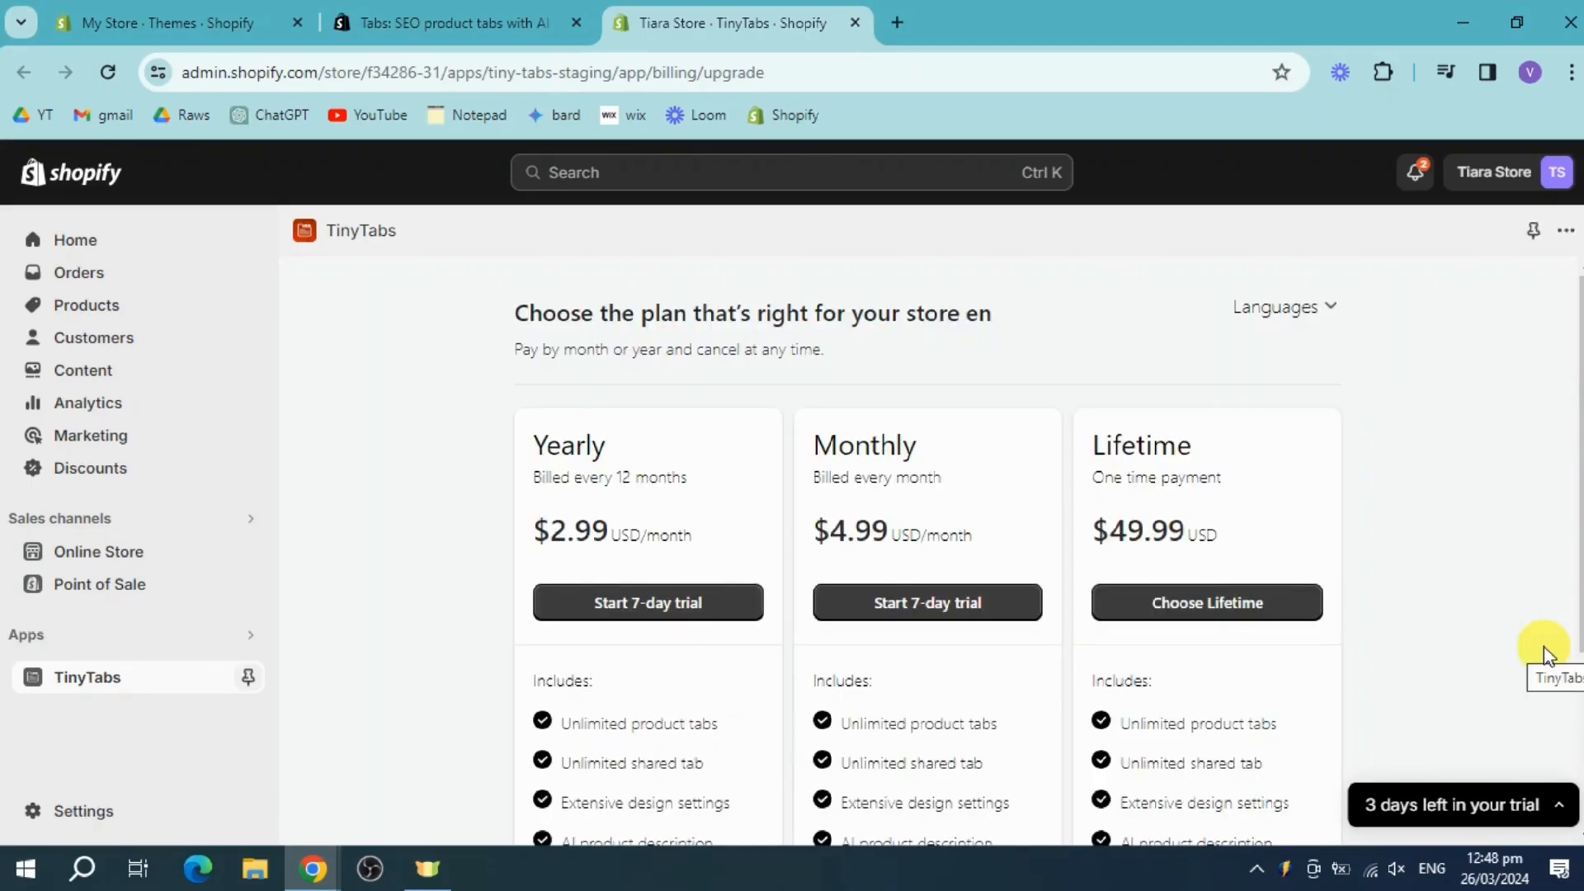
Step: Look over the TinyTabs plans and continue with the free plan
scroll(1312, 594, down, 3)
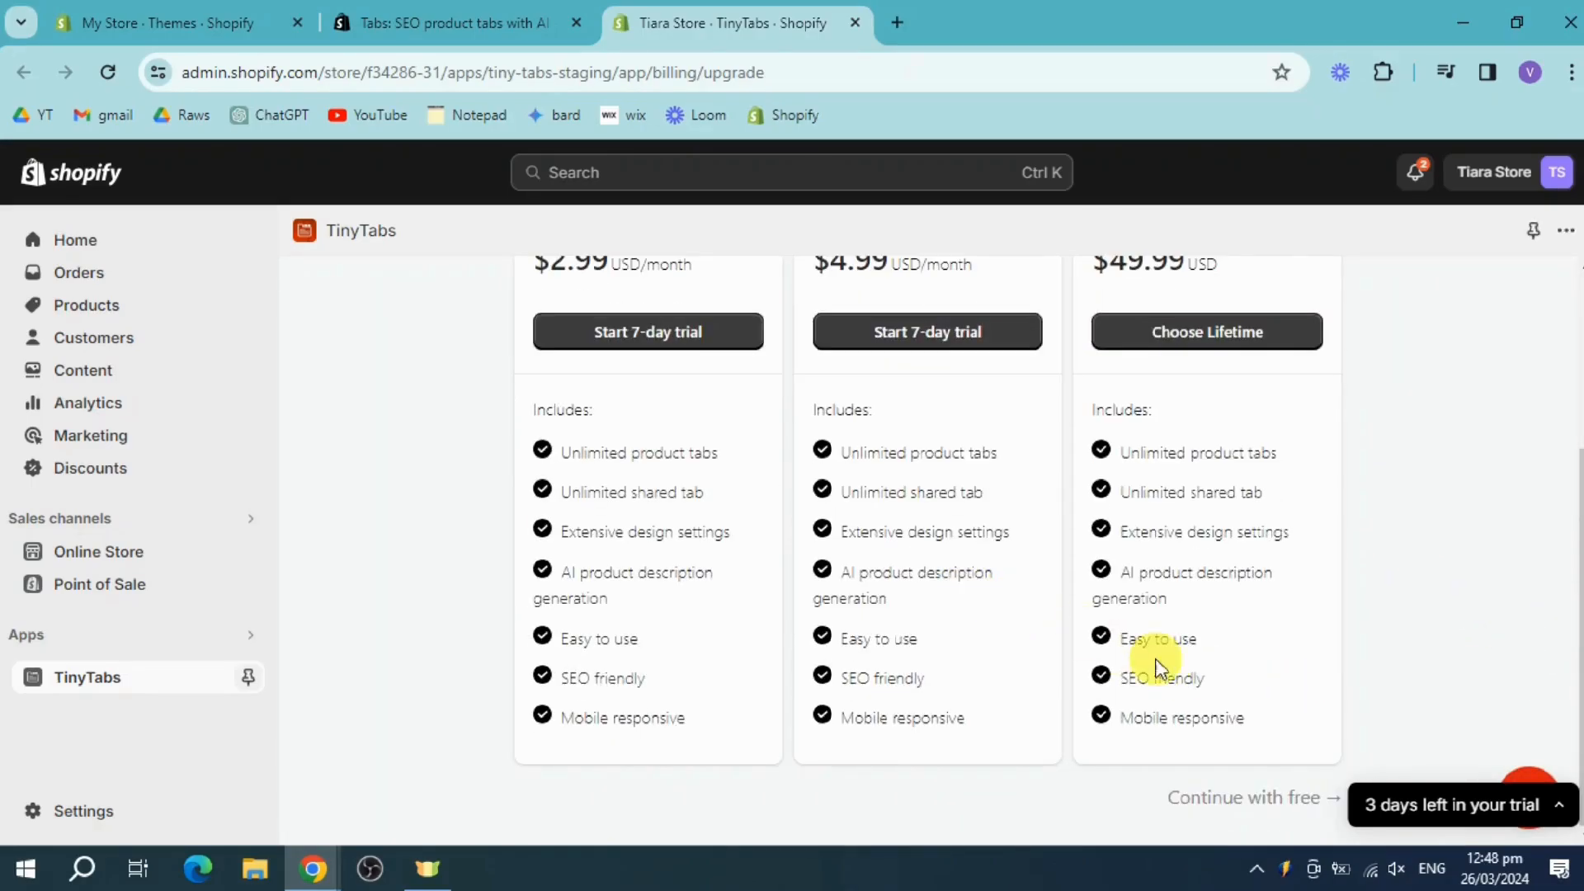
scroll(737, 582, up, 1)
scroll(736, 577, up, 1)
scroll(1155, 595, down, 2)
click(1504, 575)
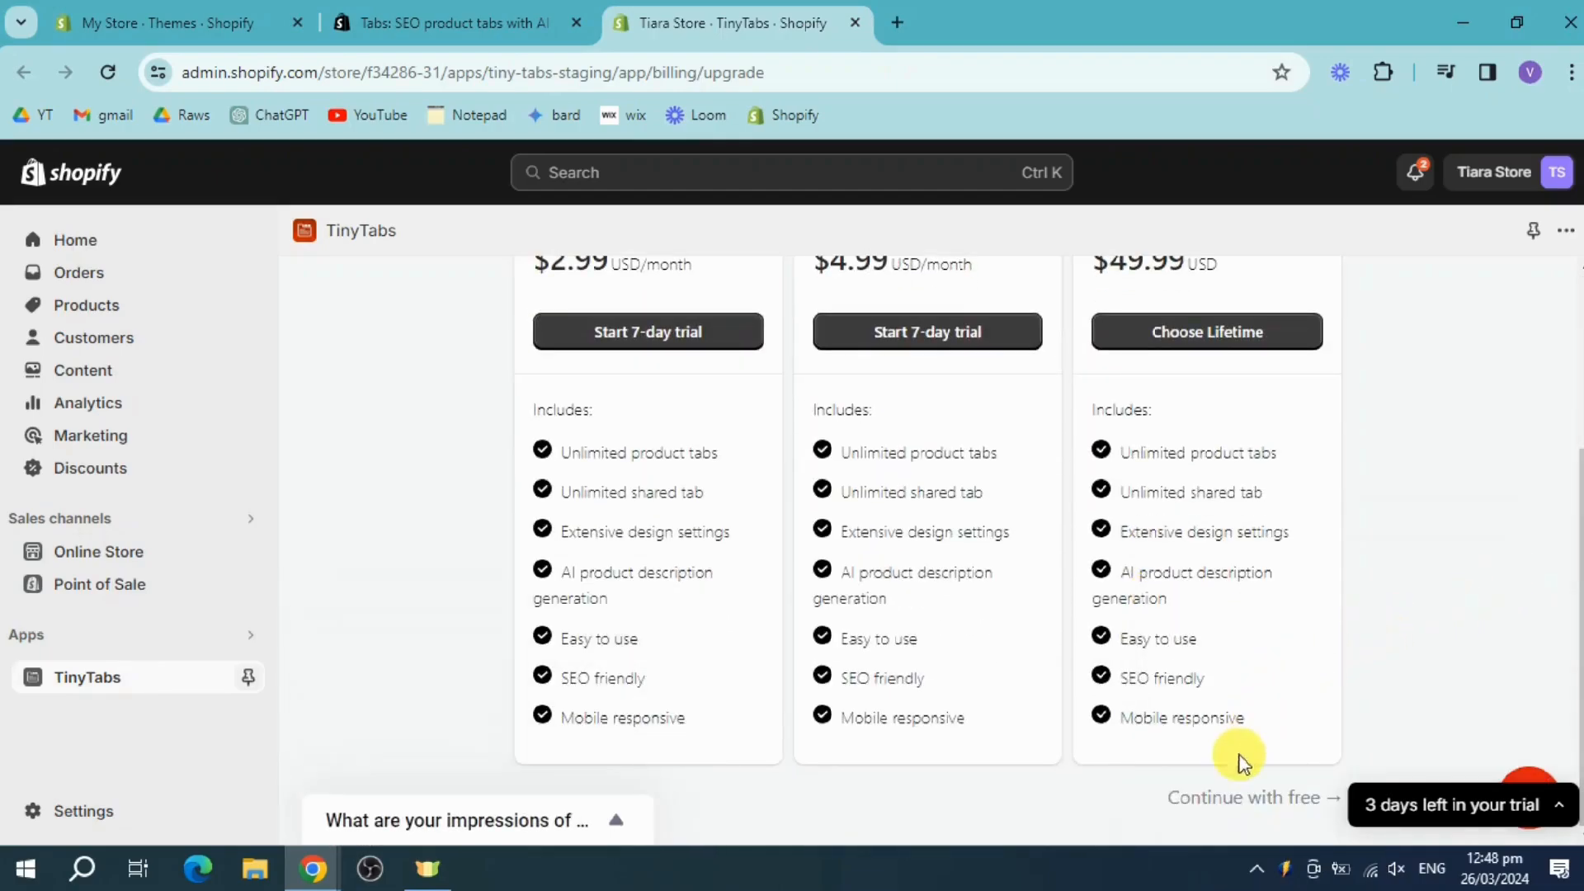
click(1229, 804)
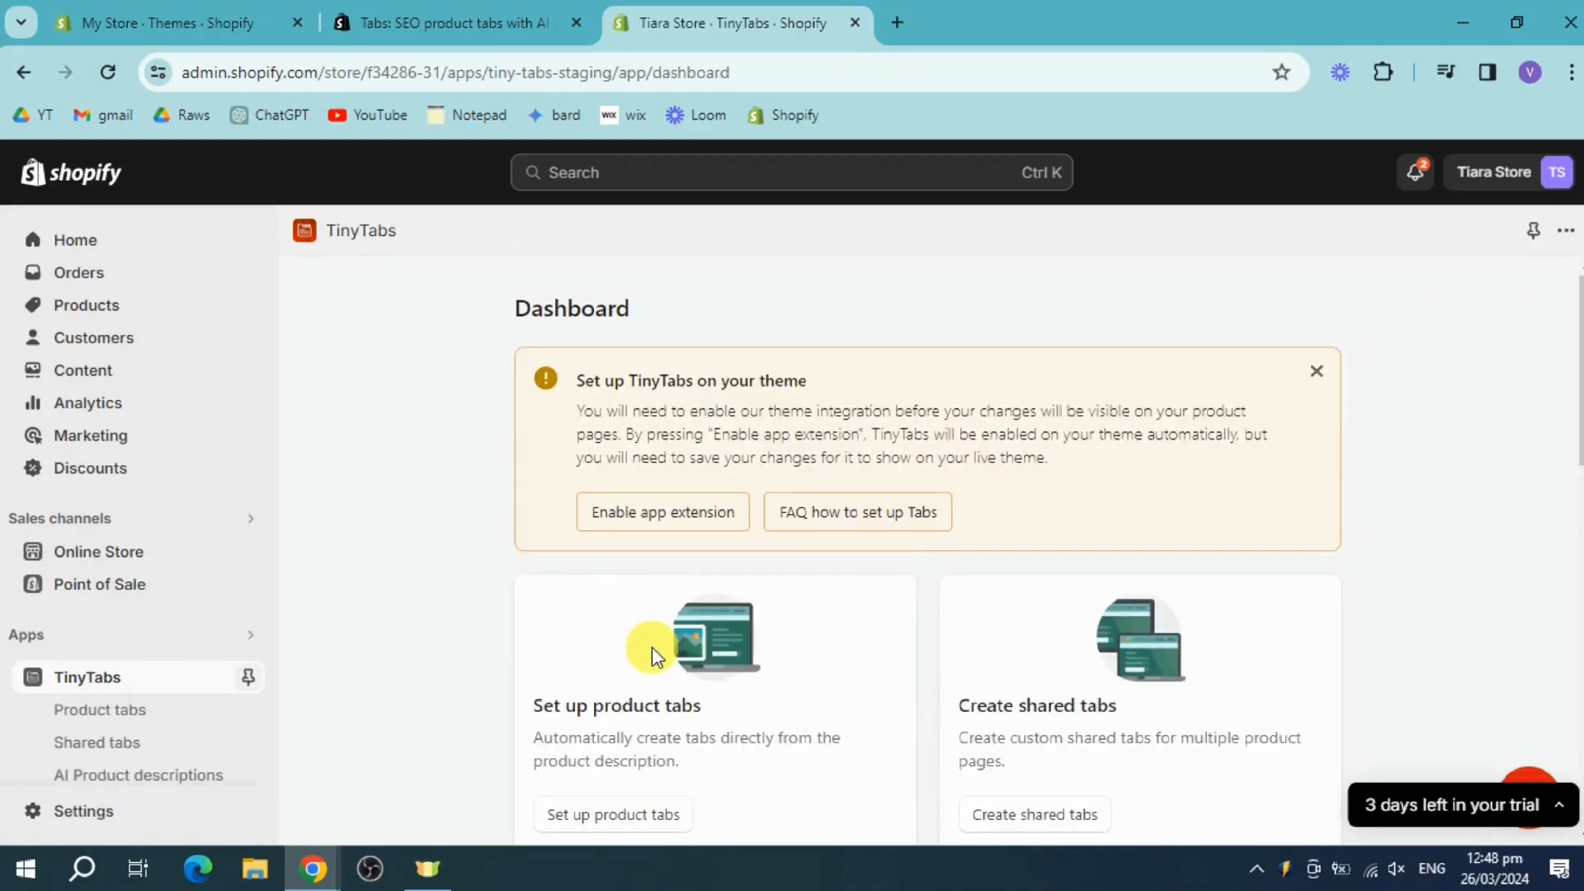
Step: Enable and save the TinyTabs app extension on the Dawn theme, and return to the TinyTabs dashboard
click(677, 520)
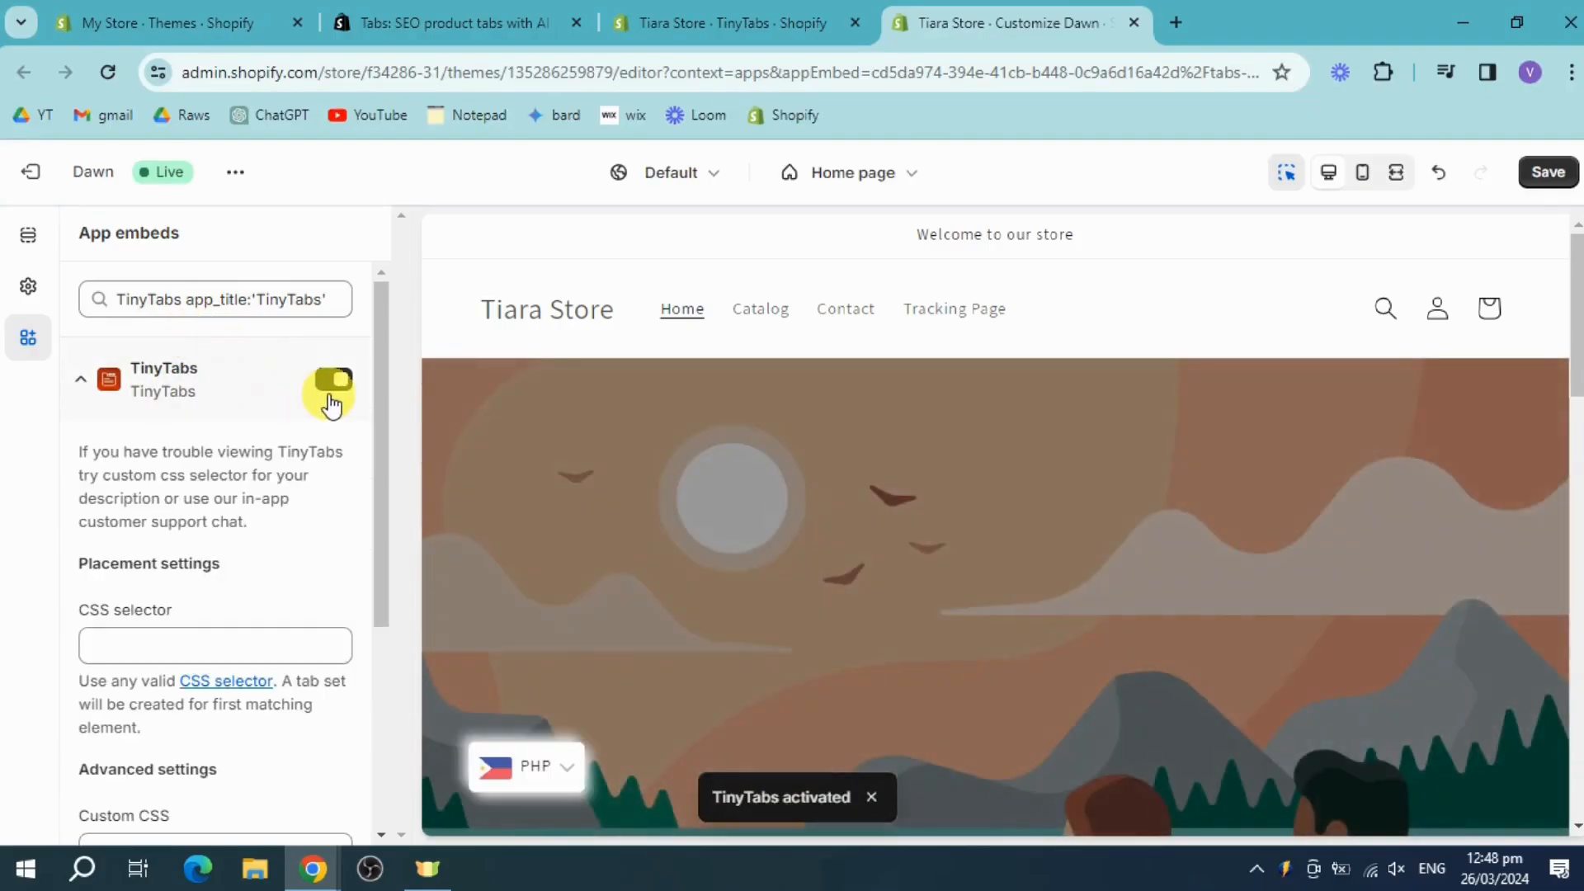
click(1548, 172)
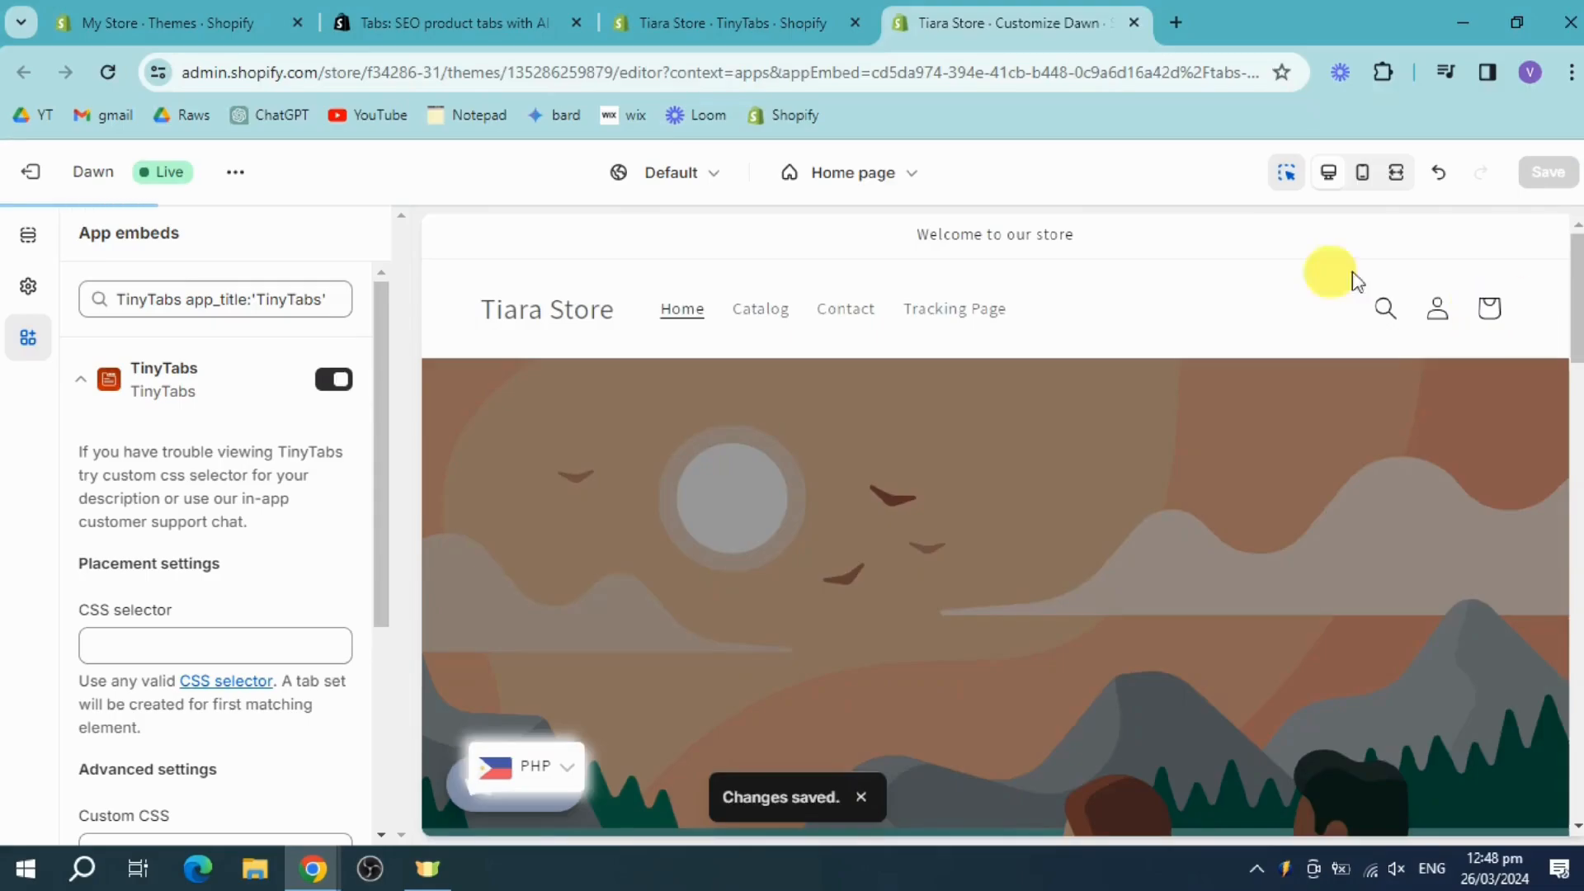
click(706, 24)
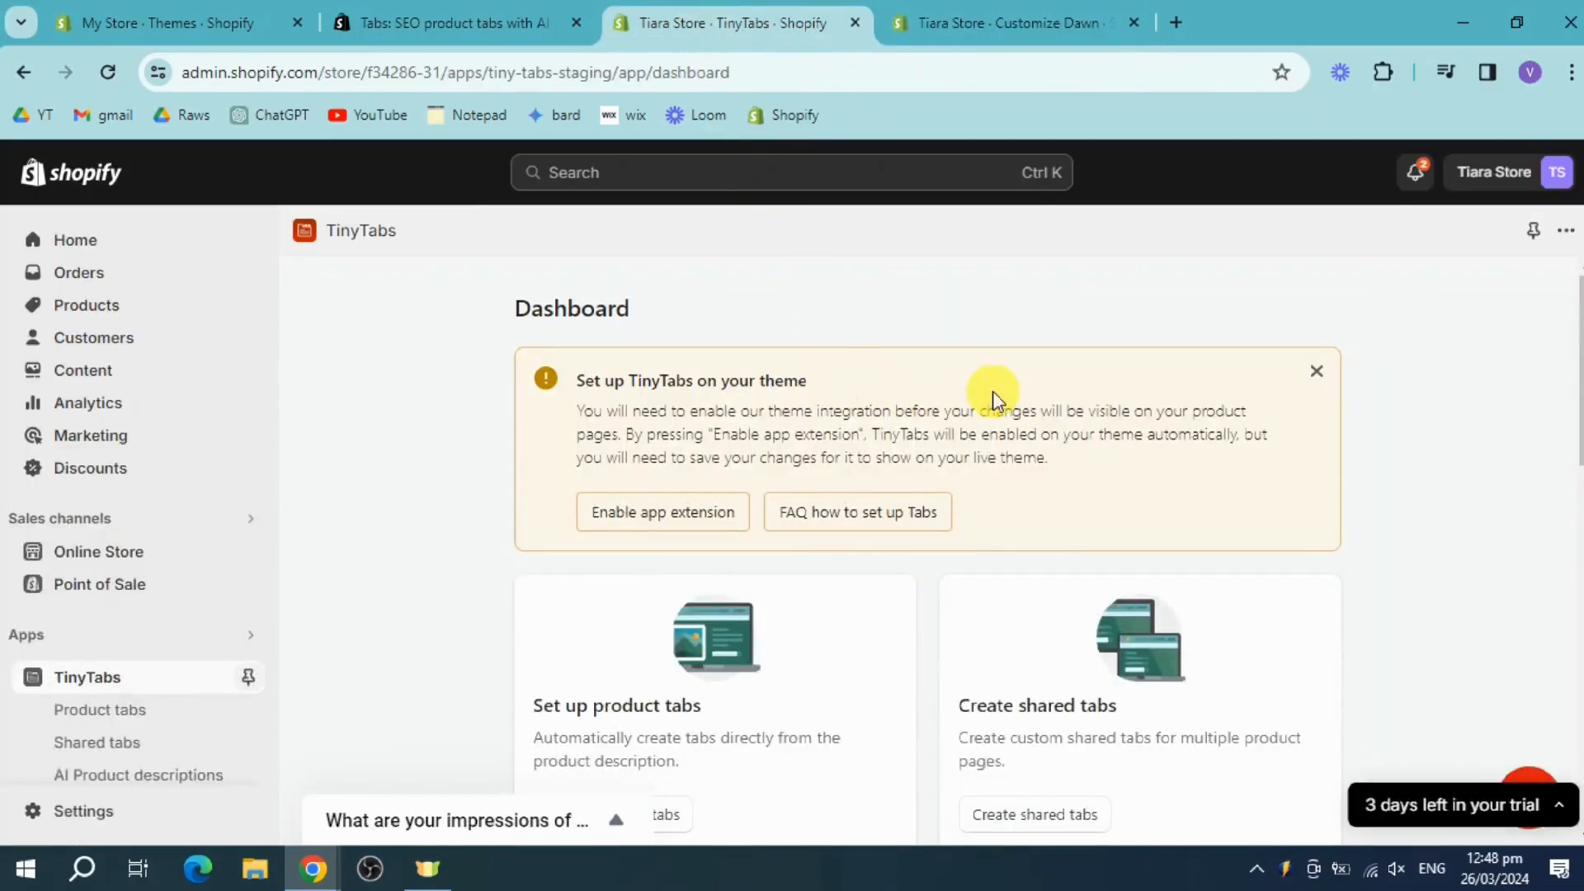
Step: Open the product tabs setup from the TinyTabs dashboard and look through its settings
scroll(955, 569, down, 3)
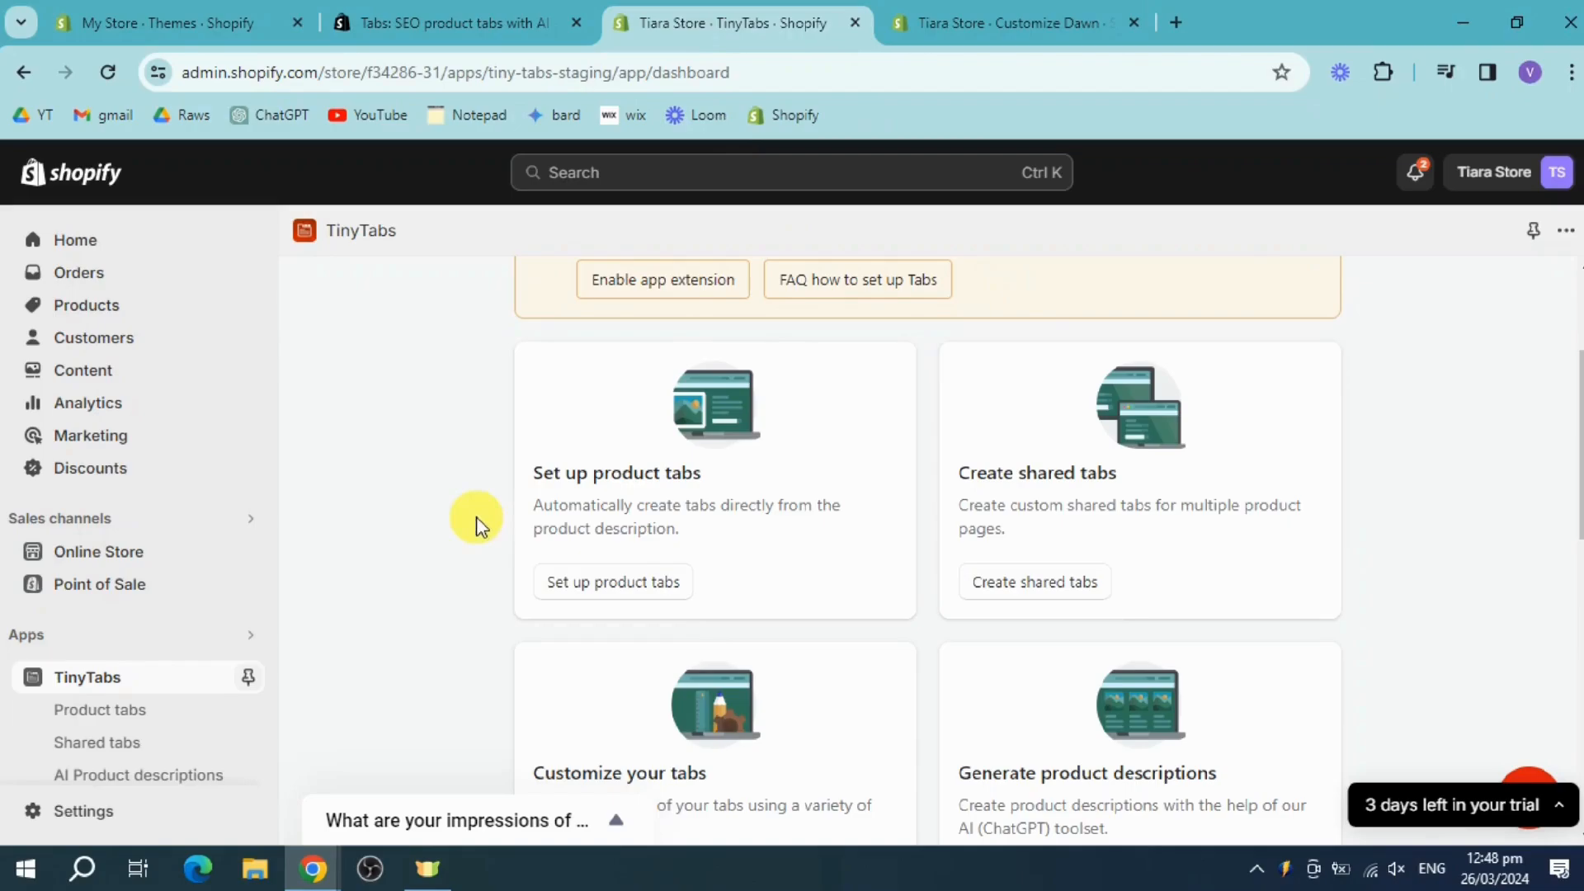
click(620, 583)
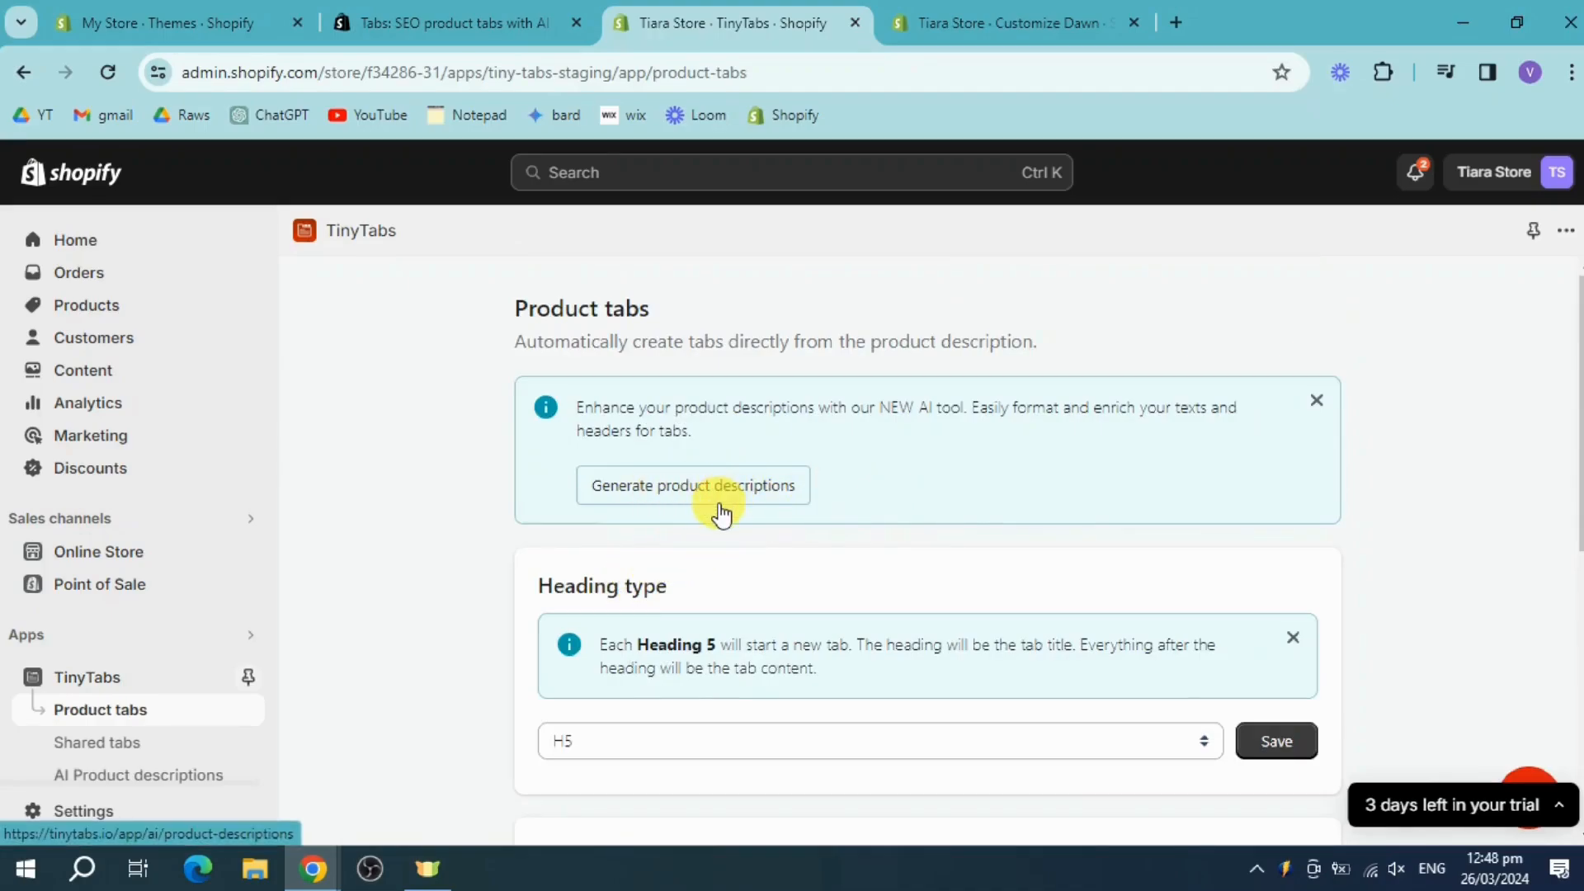
scroll(720, 512, down, 3)
scroll(719, 503, up, 3)
Step: Check the AI product description generator and the upgrade plans offered for Example T-Shirt
click(740, 492)
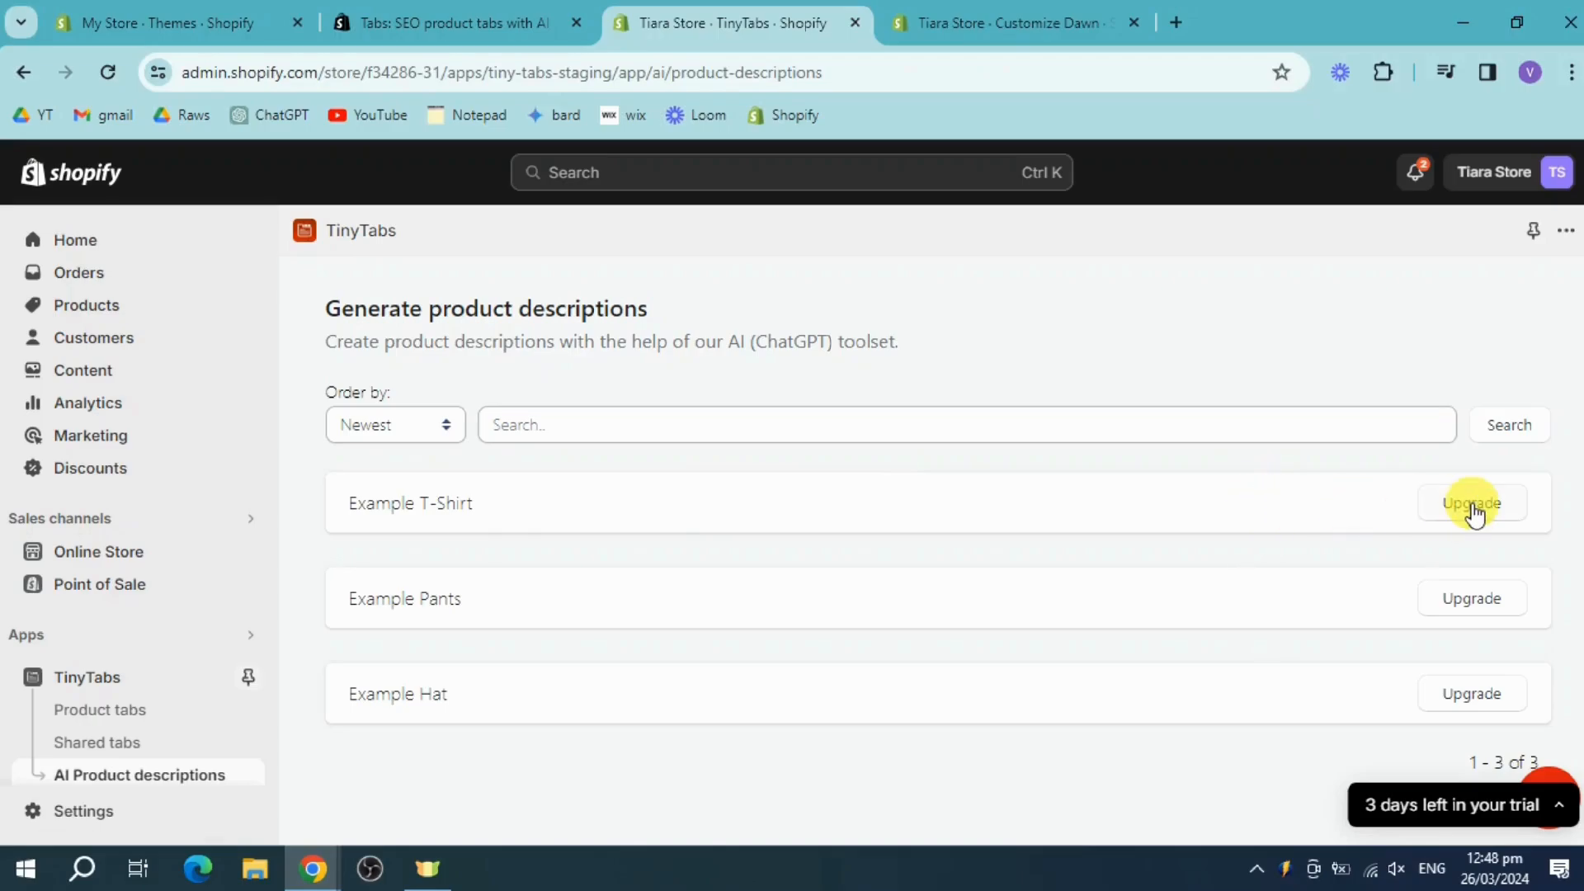
click(1471, 503)
scroll(1062, 589, down, 3)
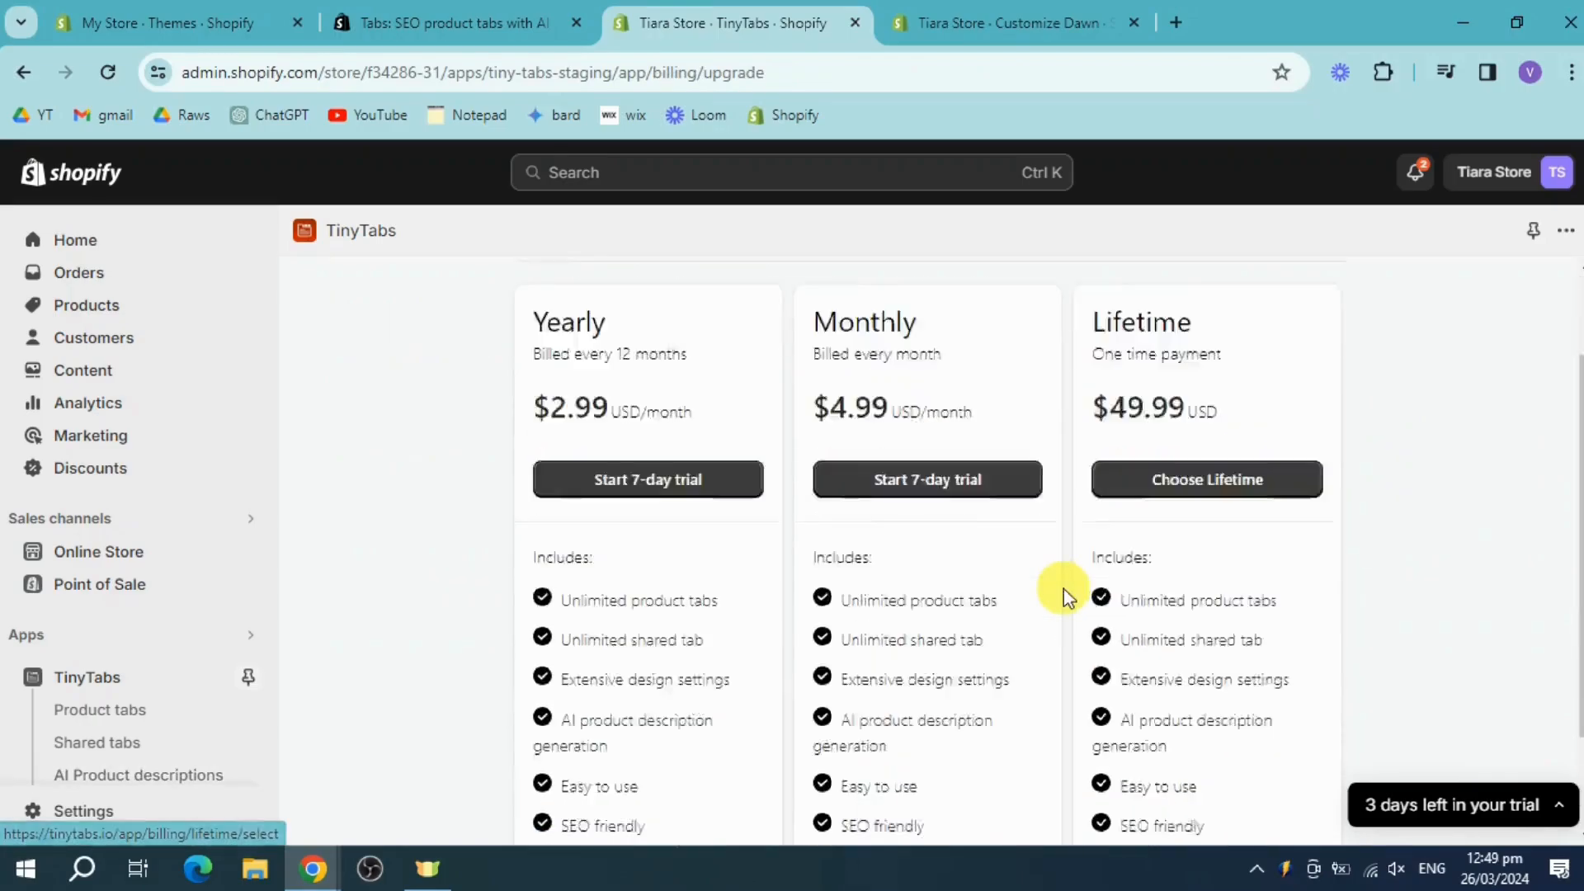
scroll(918, 586, up, 3)
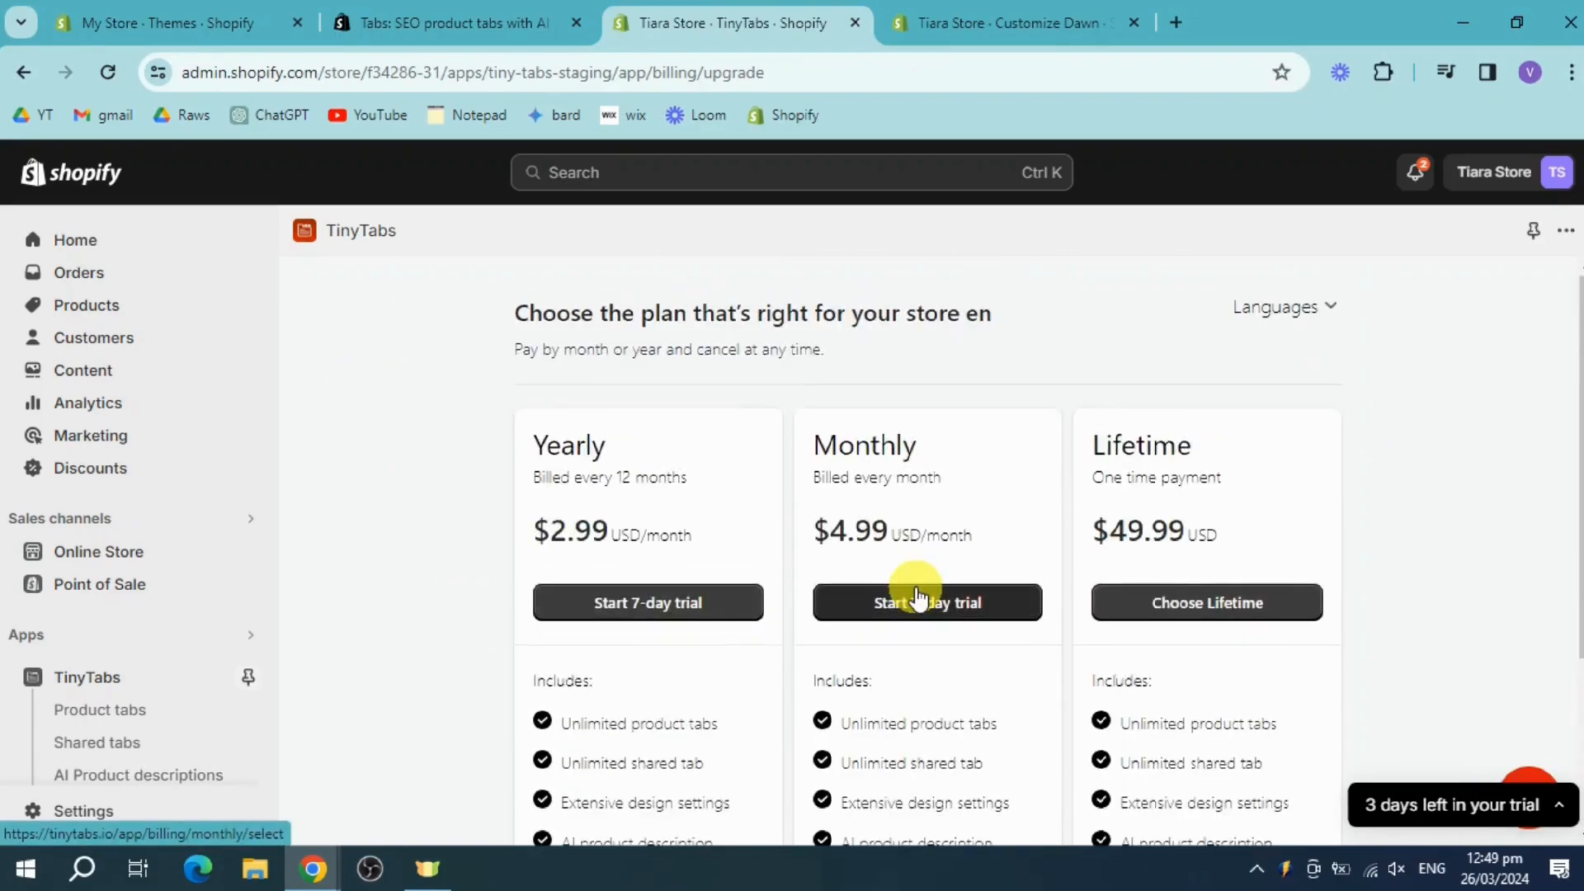
click(919, 599)
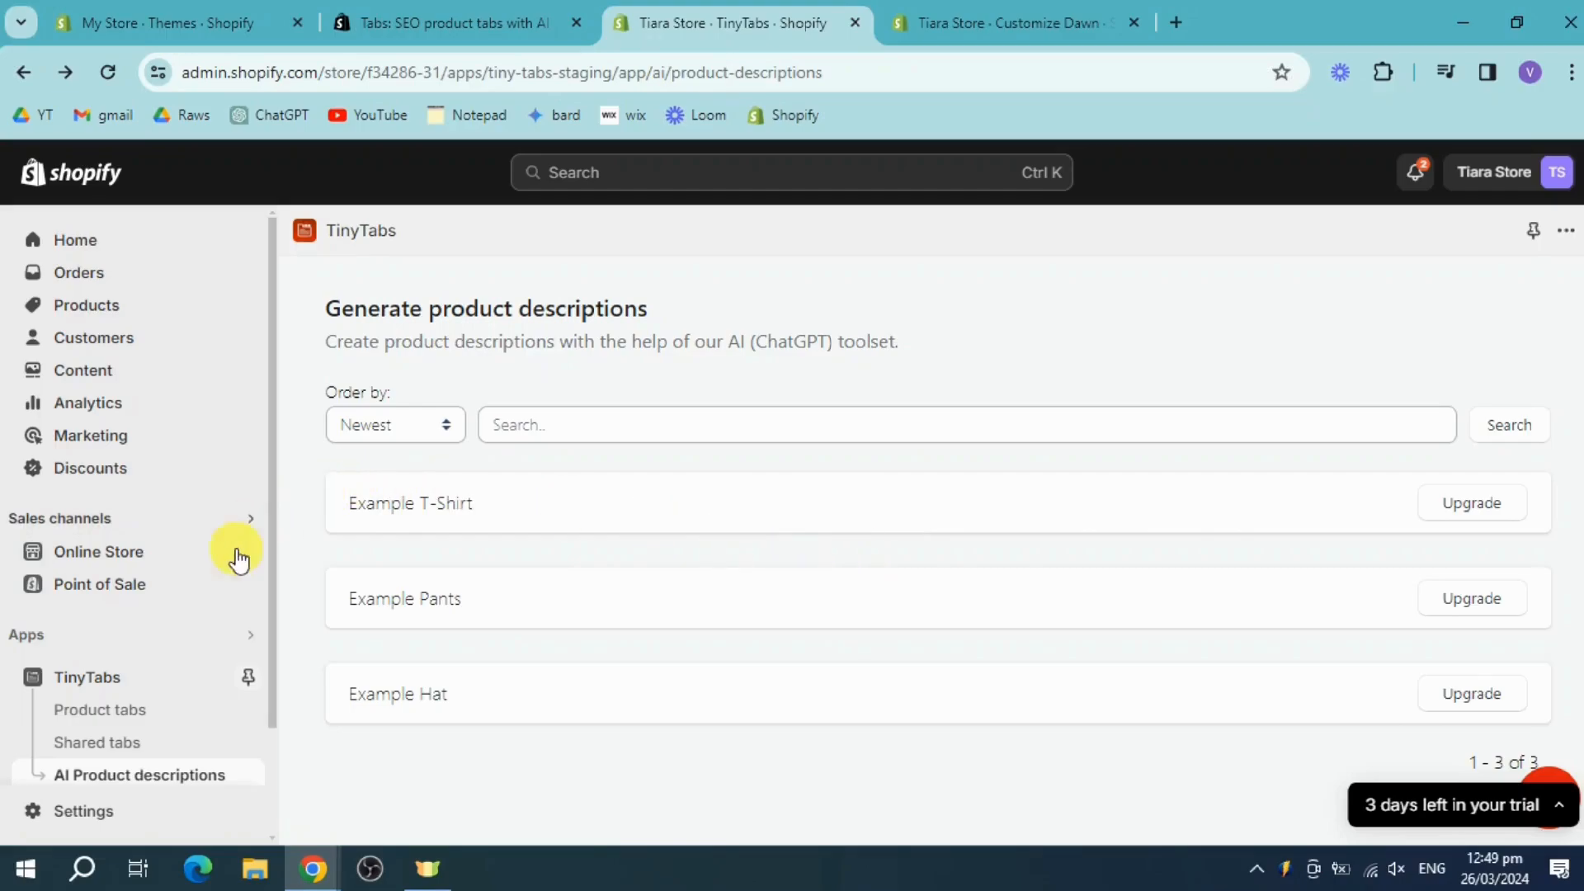
Step: Set the default tab title to "Tabs" in the product tabs settings
click(129, 710)
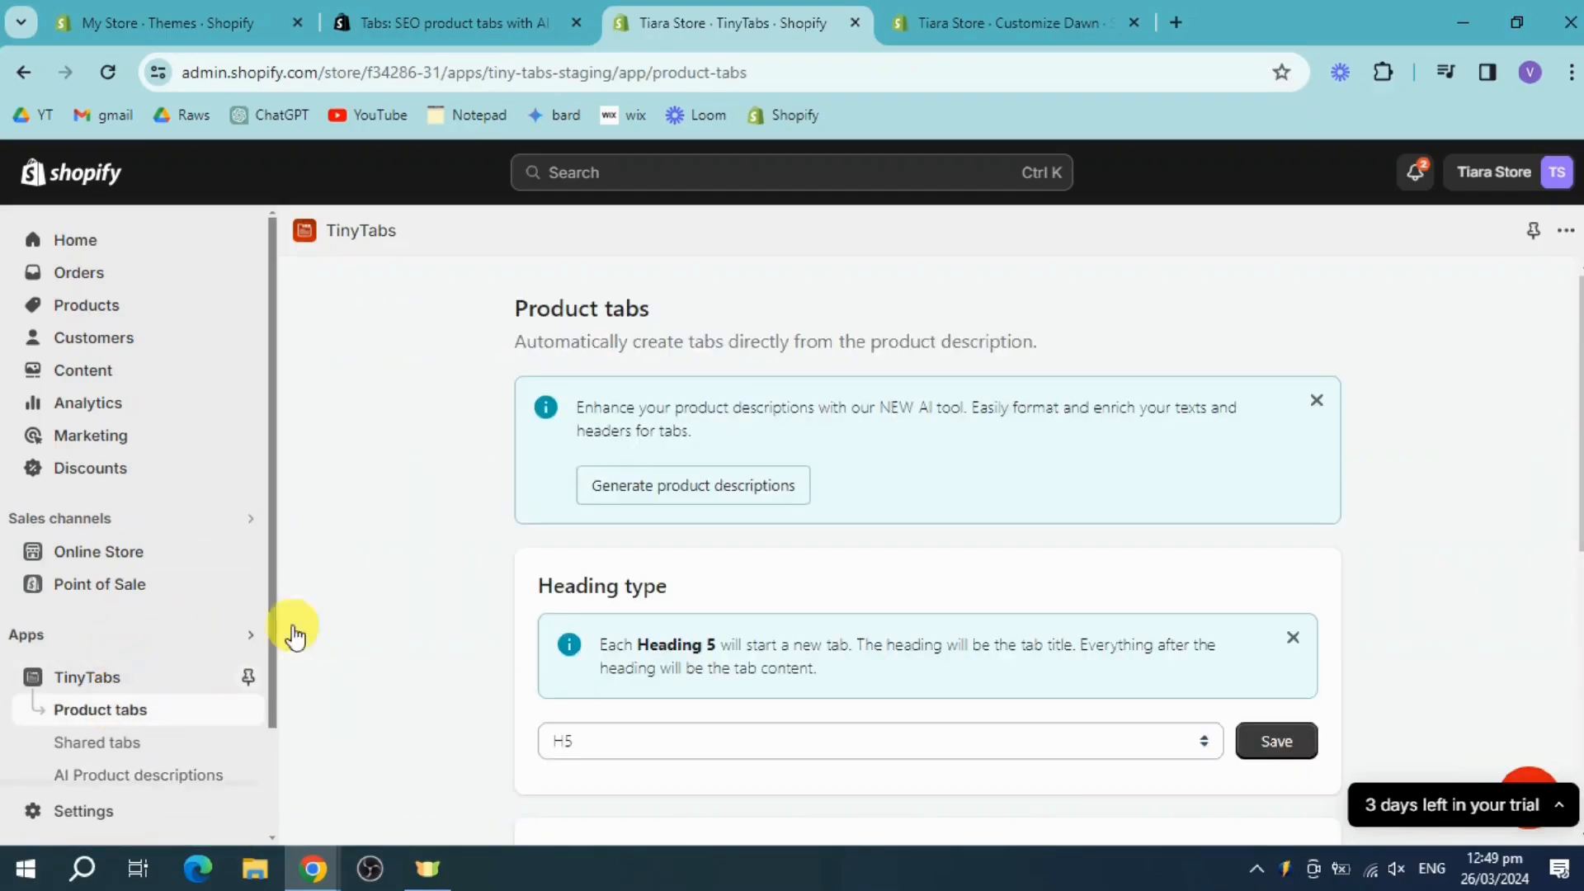
scroll(750, 608, down, 4)
scroll(750, 608, down, 1)
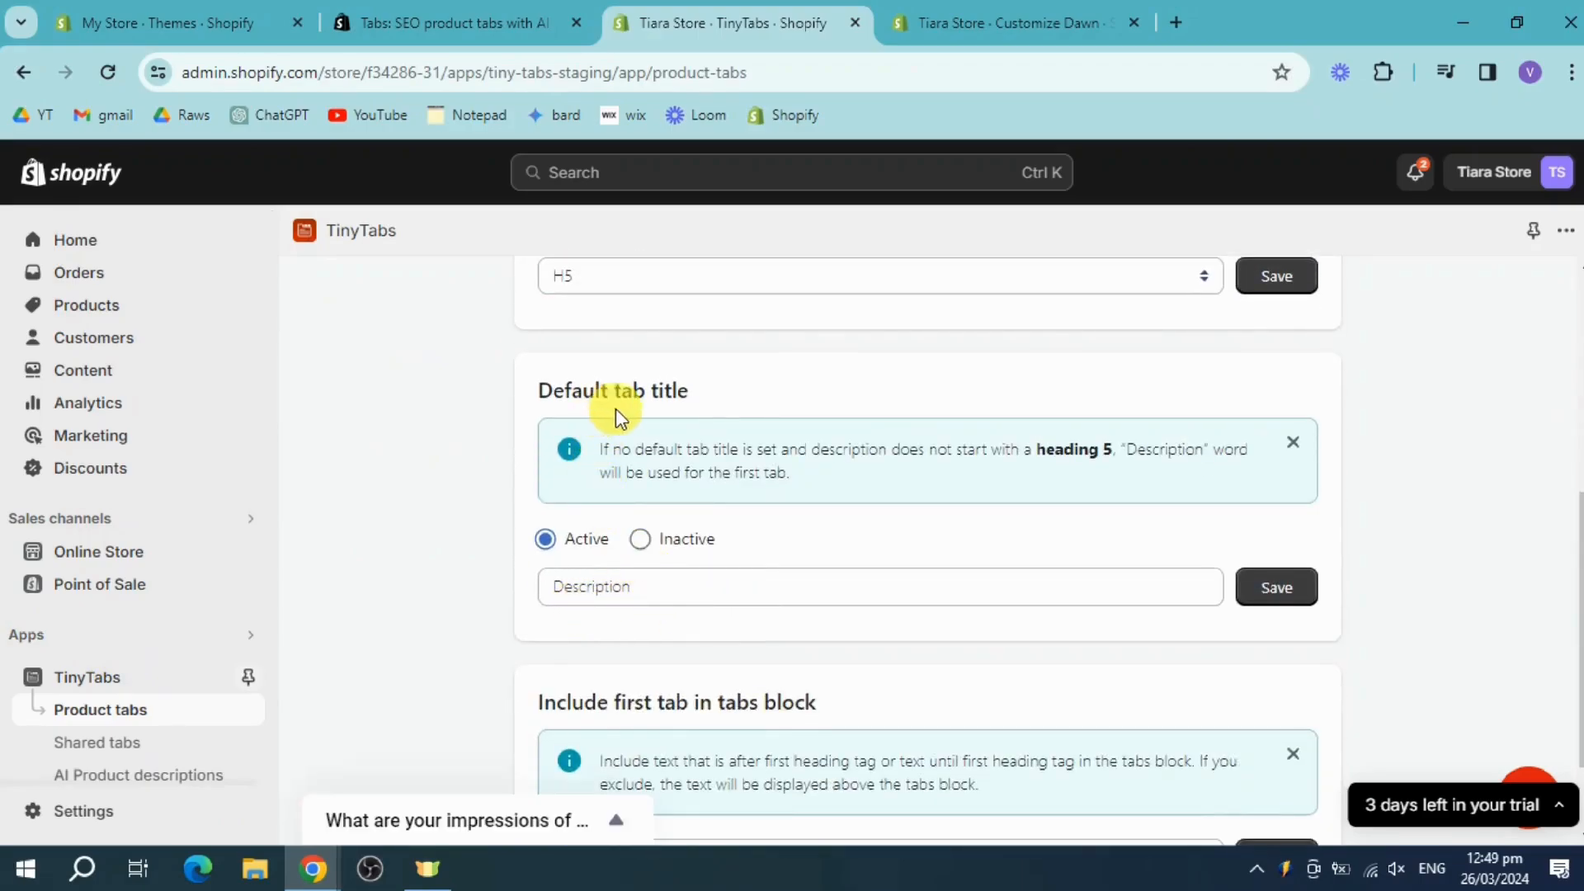
click(624, 593)
double_click(564, 586)
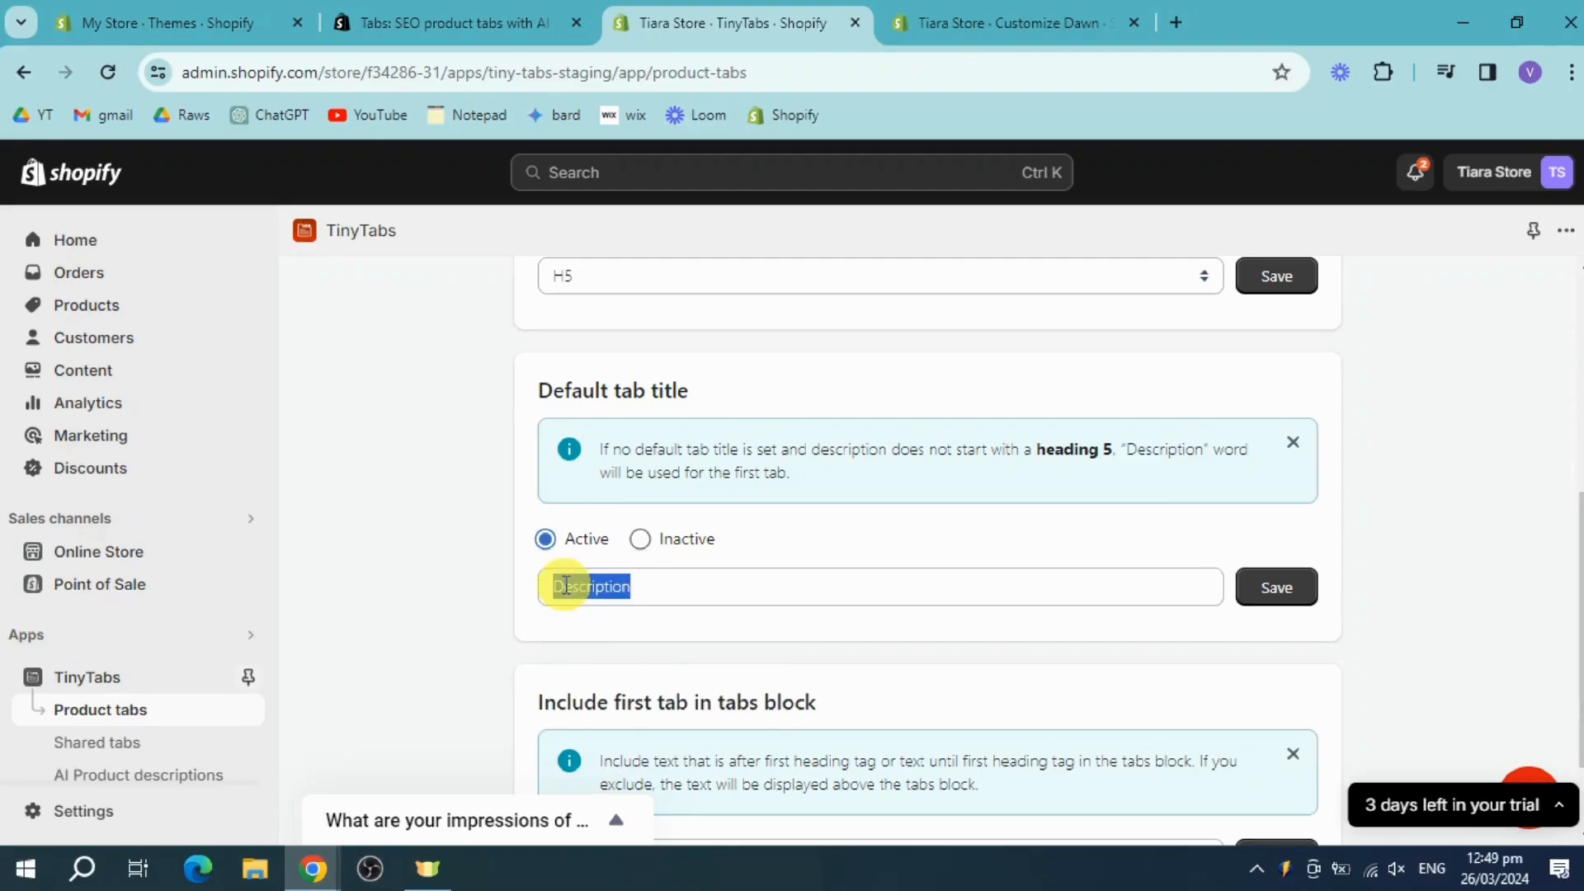
text(Tabs)
Step: Keep the first tab set to Include in the tabs block and save the product tabs settings
scroll(743, 557, down, 1)
click(775, 741)
click(775, 740)
click(775, 740)
click(775, 741)
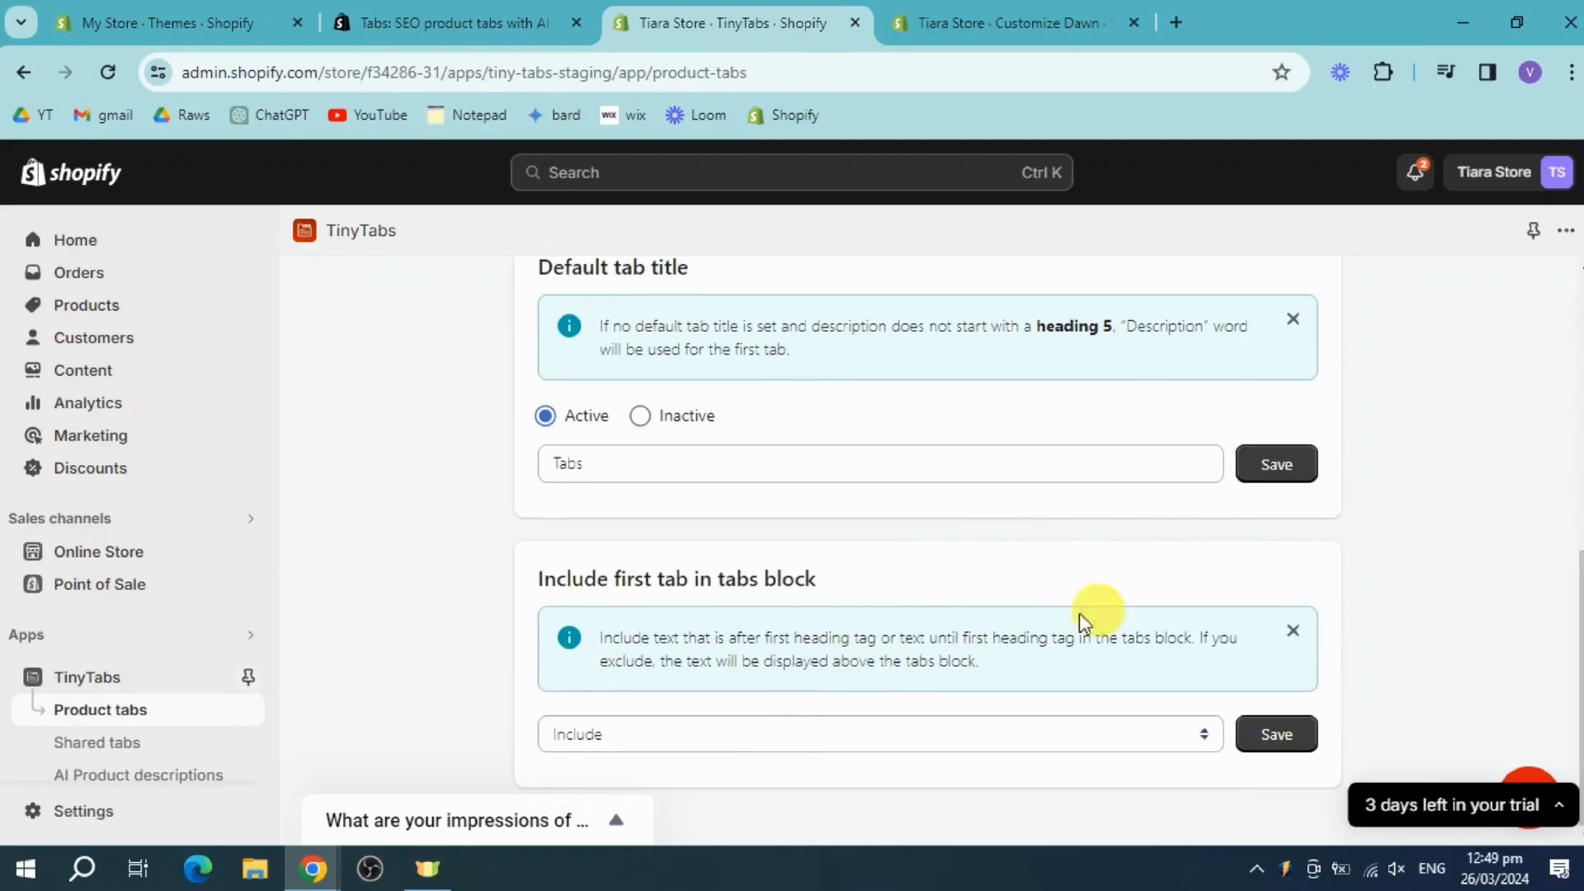
click(1266, 486)
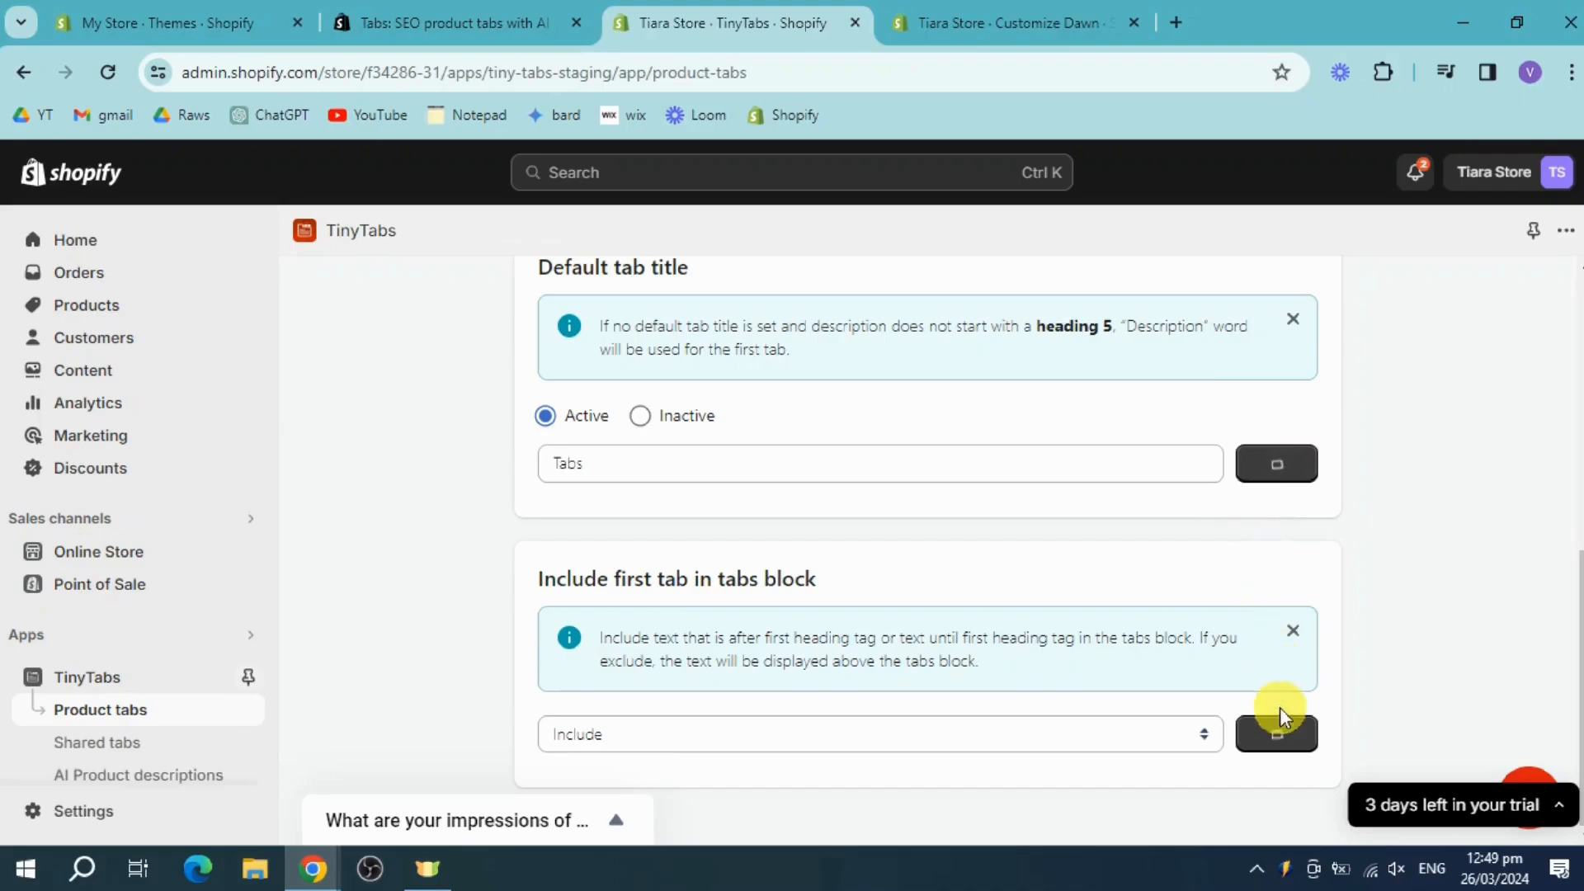
scroll(1213, 676, up, 10)
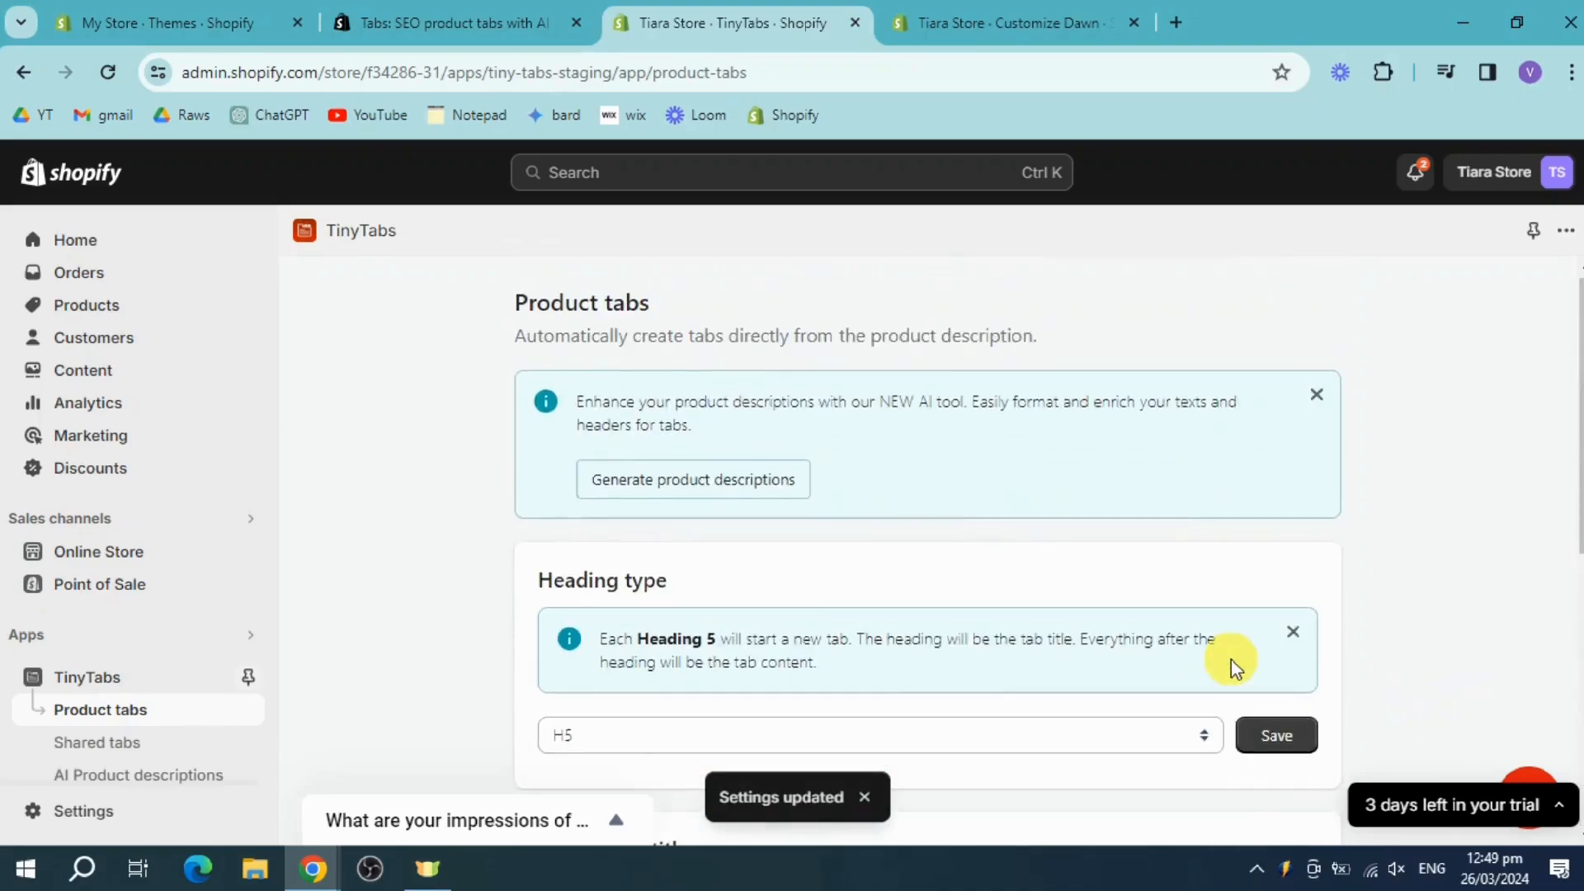
Step: Go to the shared tabs from the TinyTabs dashboard and add a new shared tab
click(137, 701)
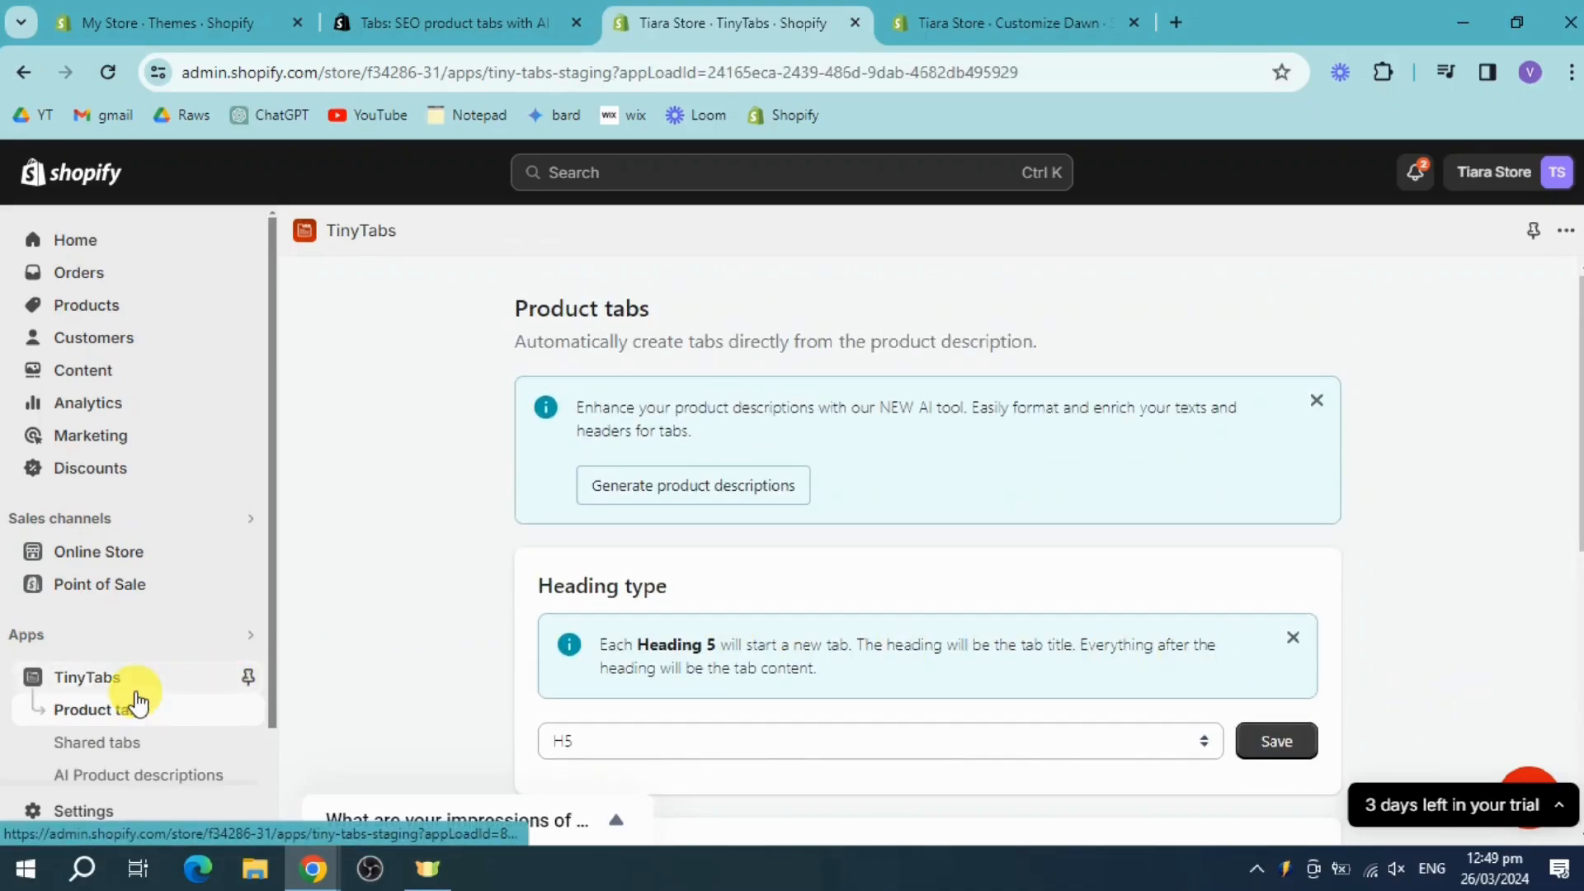
click(139, 675)
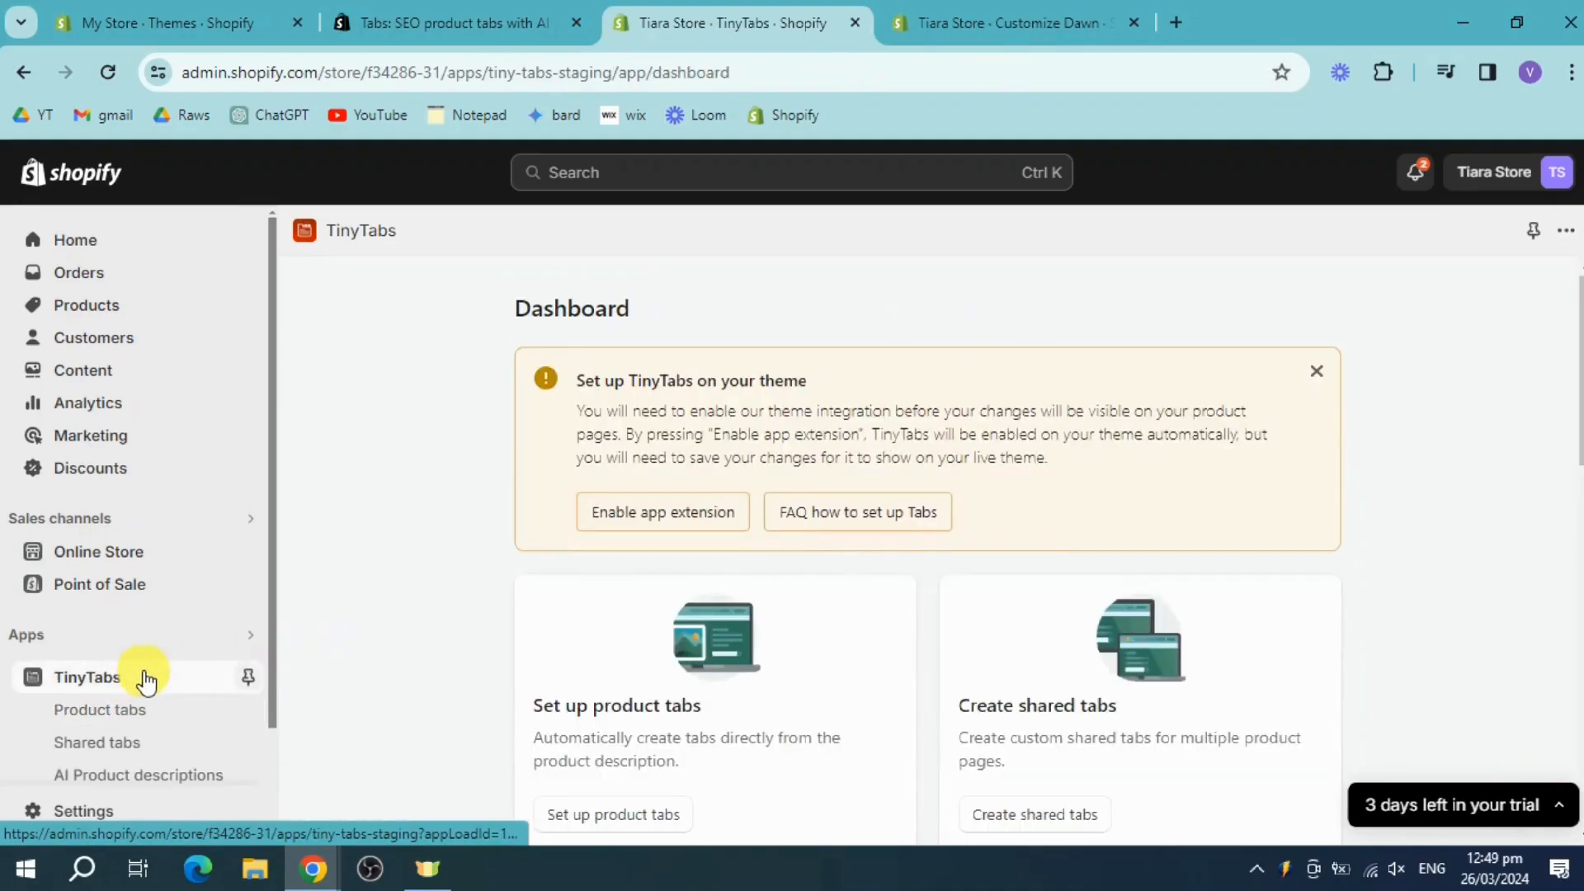
scroll(1147, 515, down, 3)
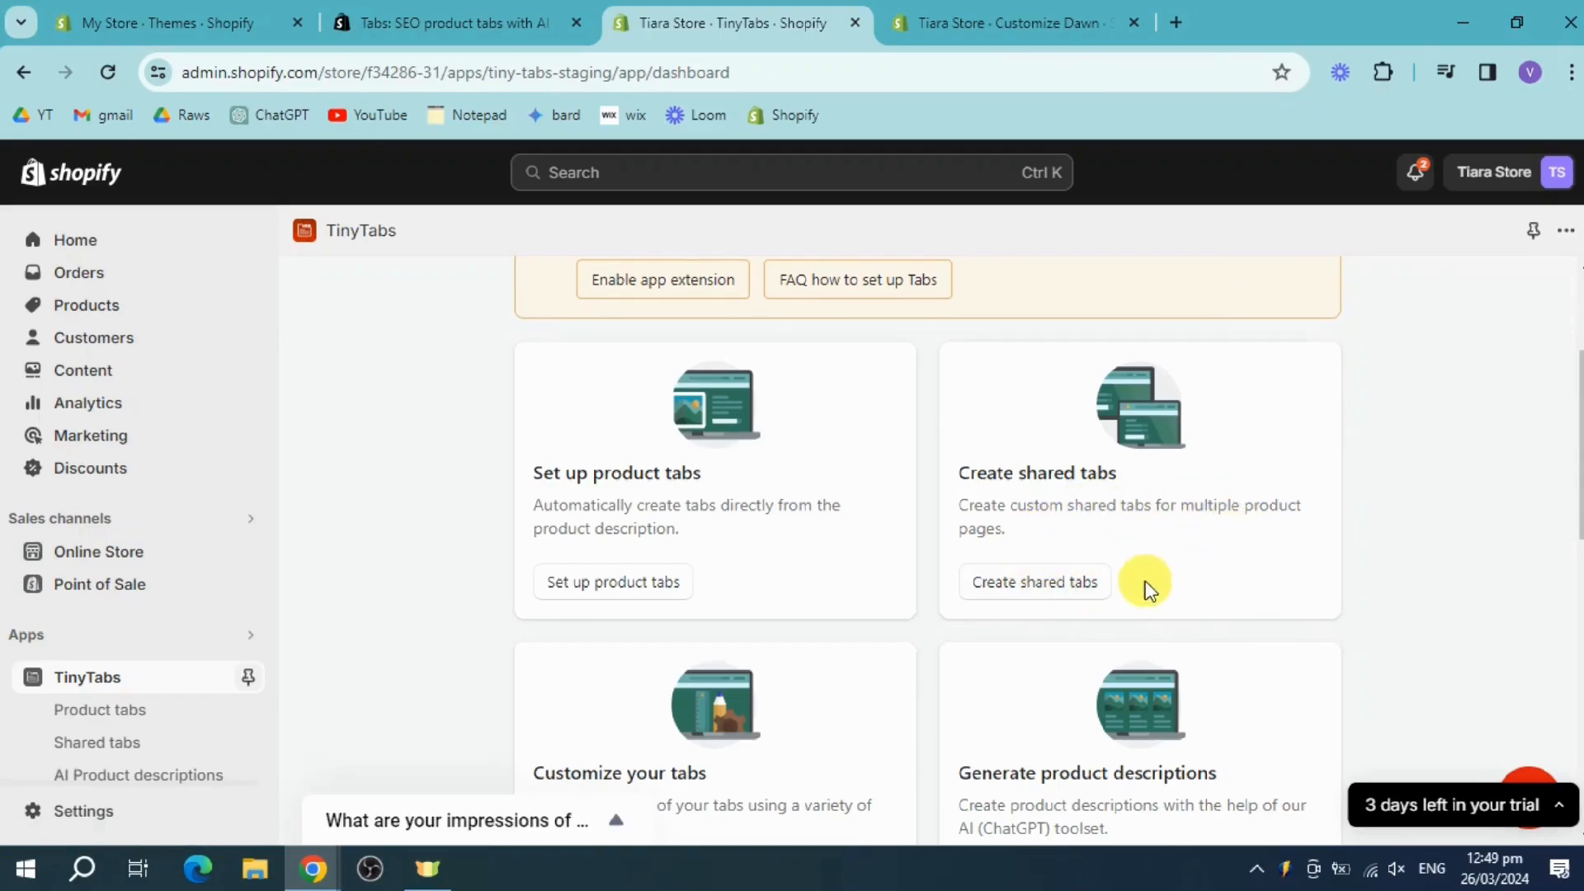
click(1089, 579)
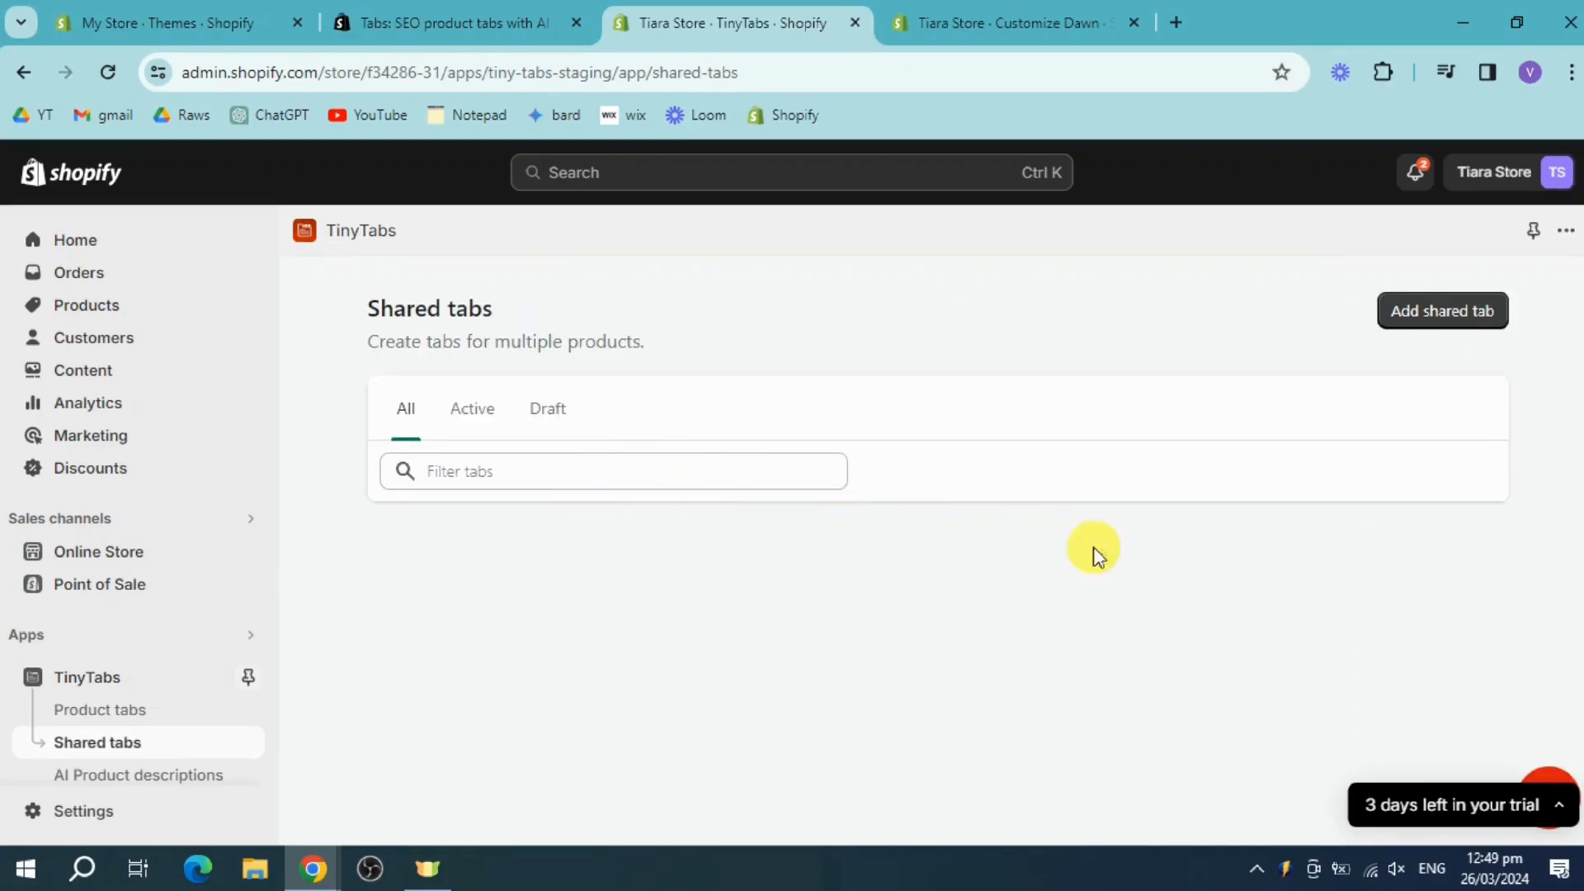
click(1450, 322)
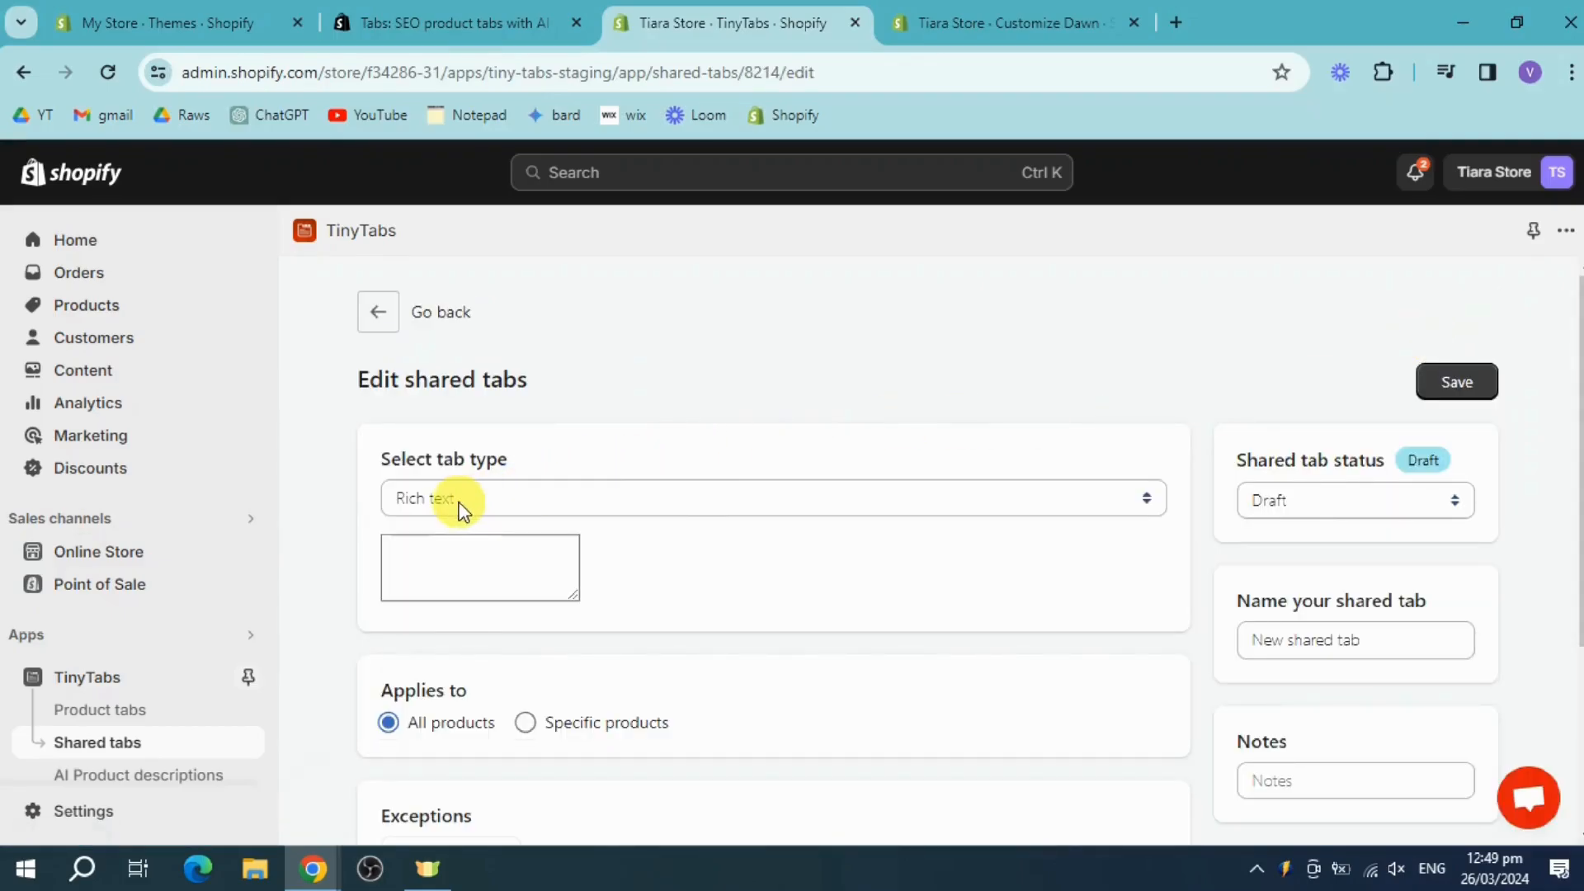
Step: Keep Rich text as the shared tab's type and review its content editor, product scope and exceptions
click(488, 498)
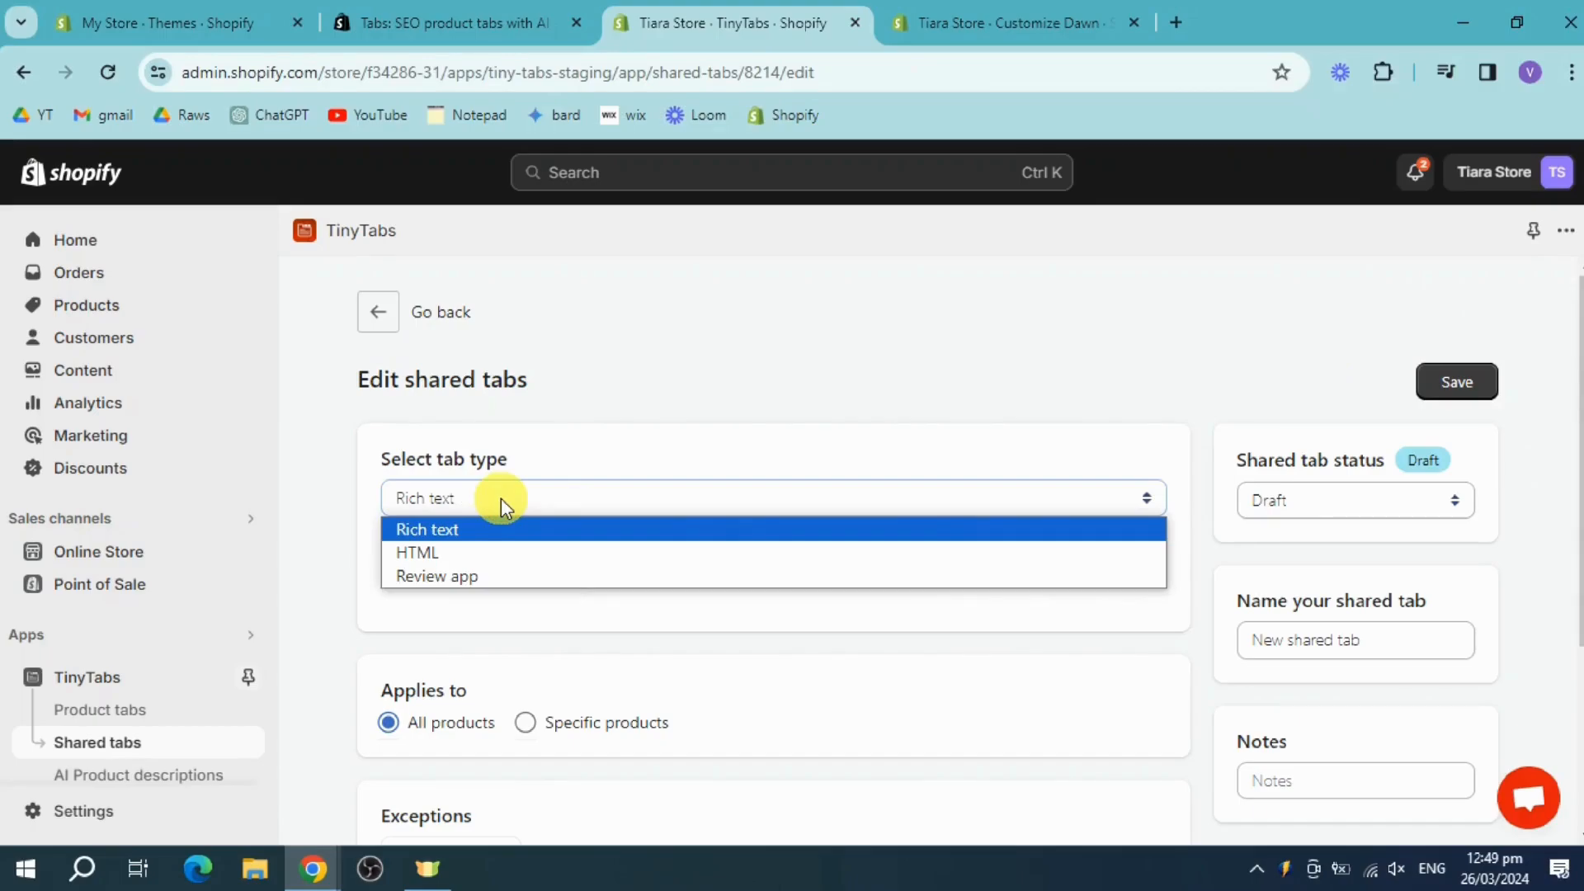
click(502, 498)
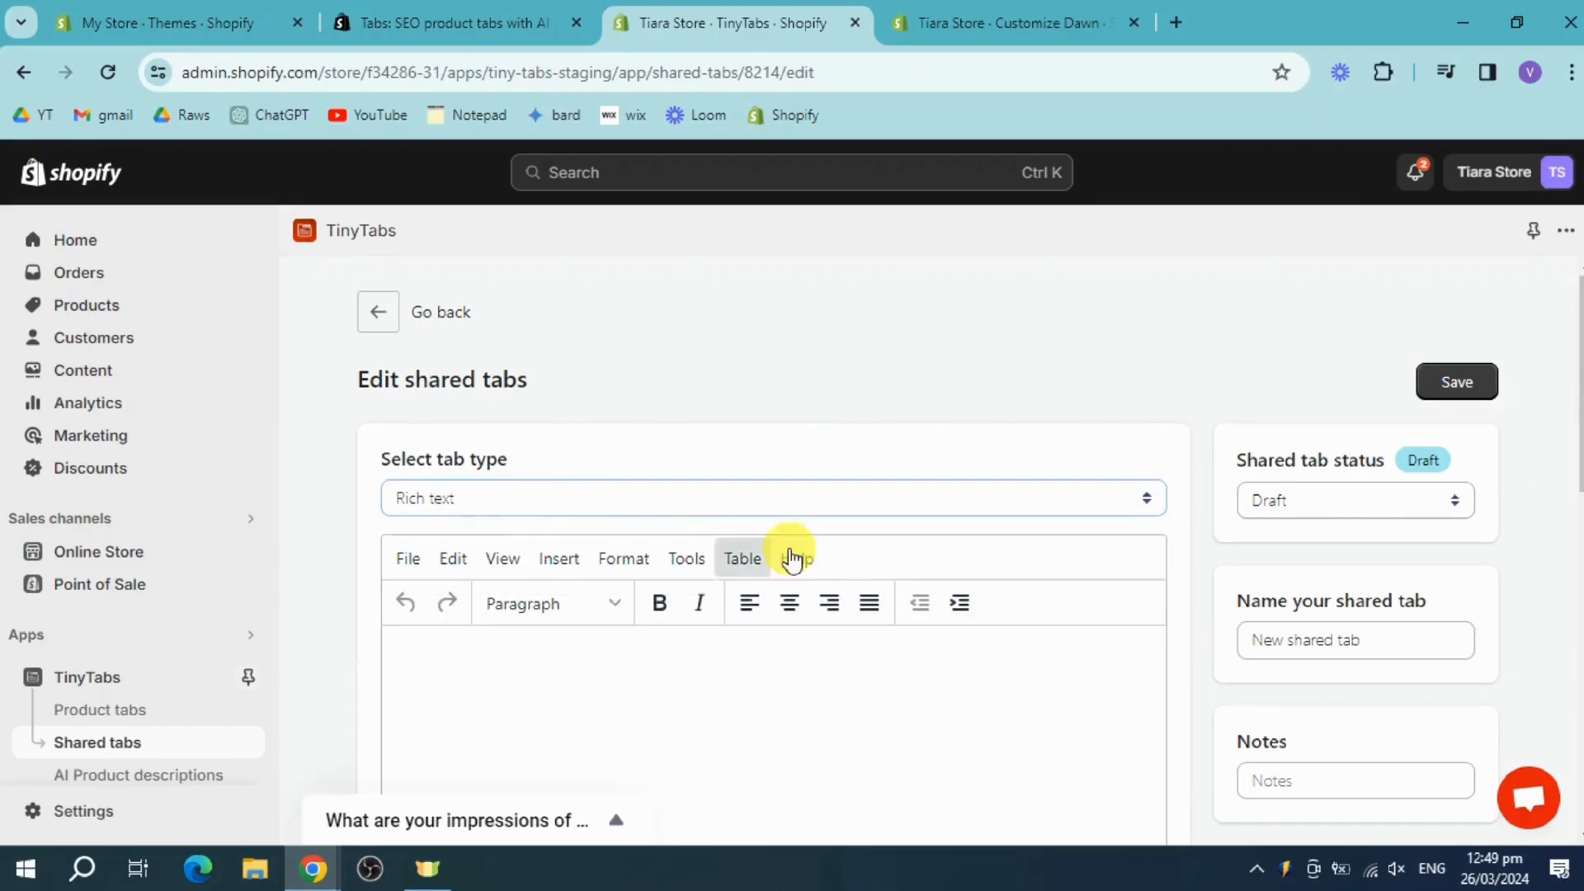
scroll(838, 557, down, 4)
scroll(858, 569, up, 3)
click(568, 578)
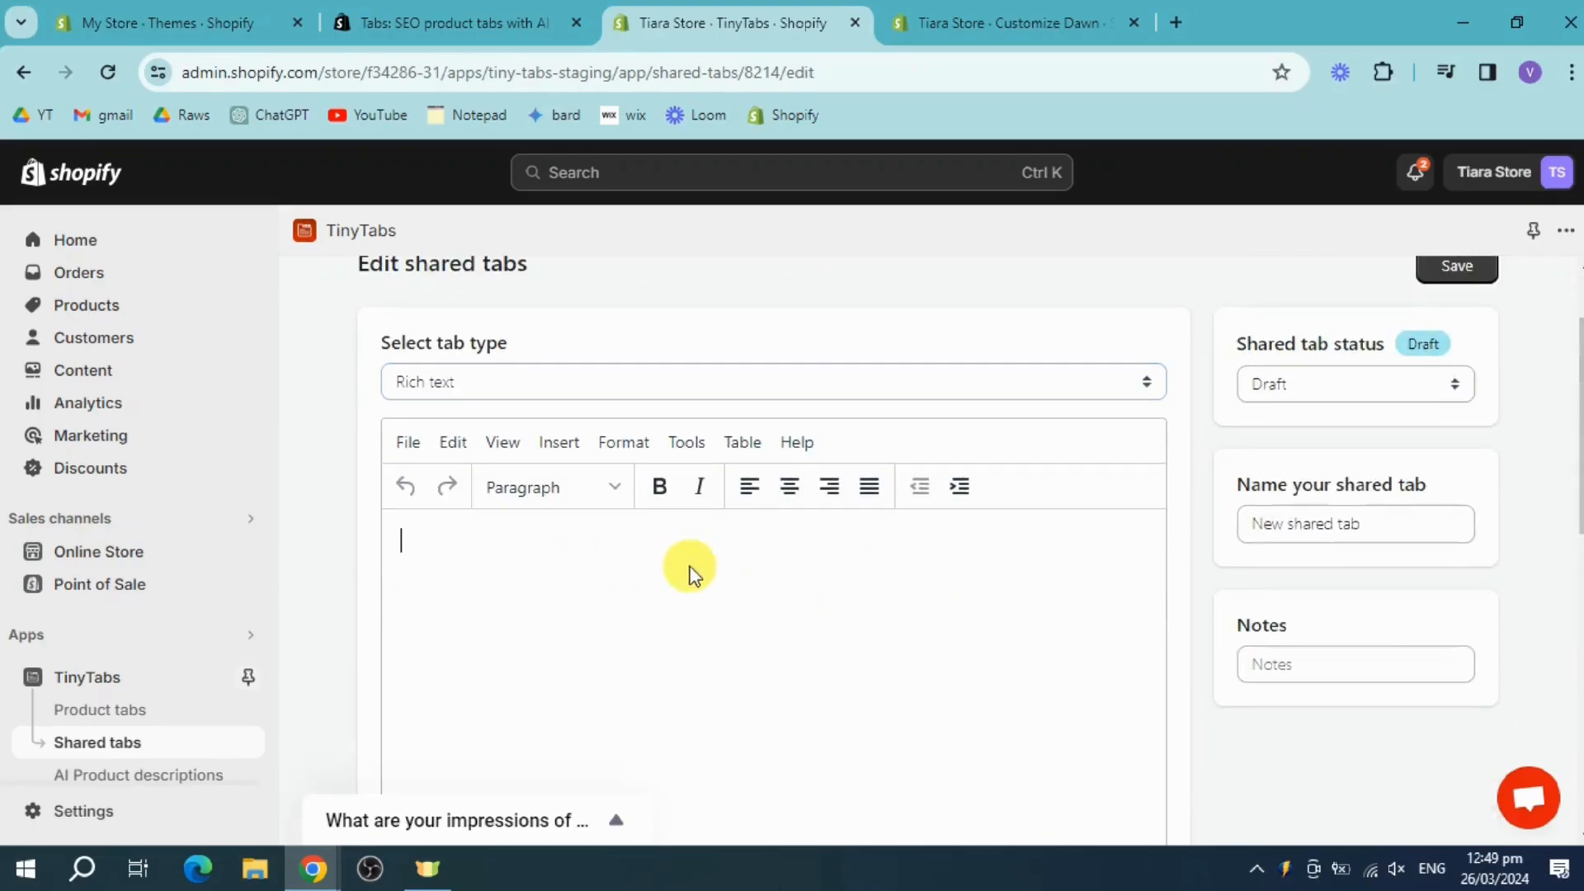
scroll(859, 588, down, 8)
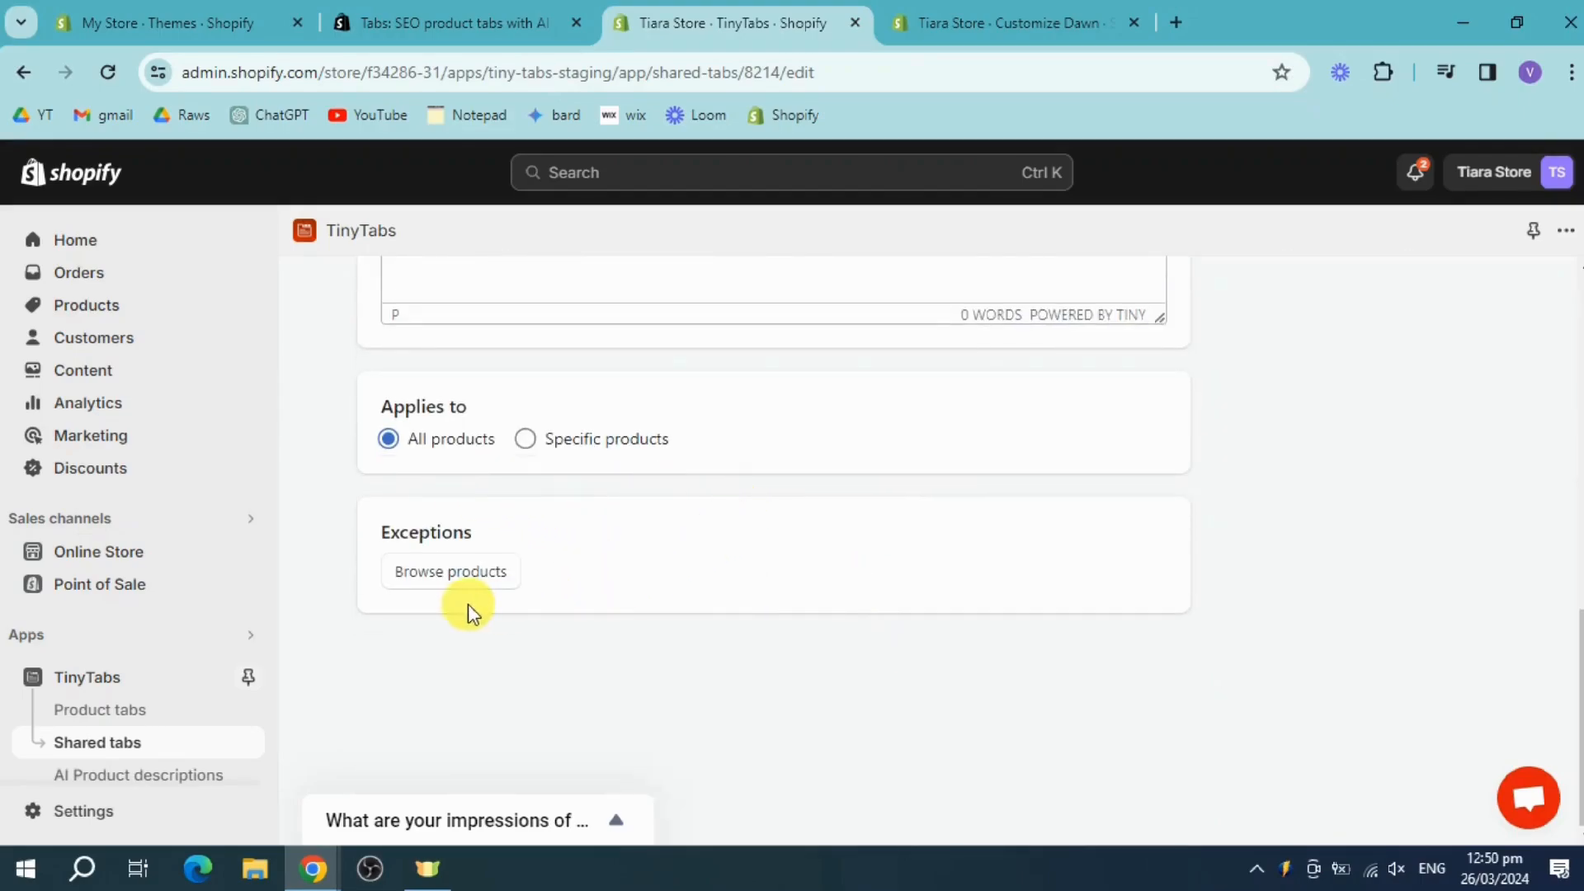
scroll(829, 584, up, 10)
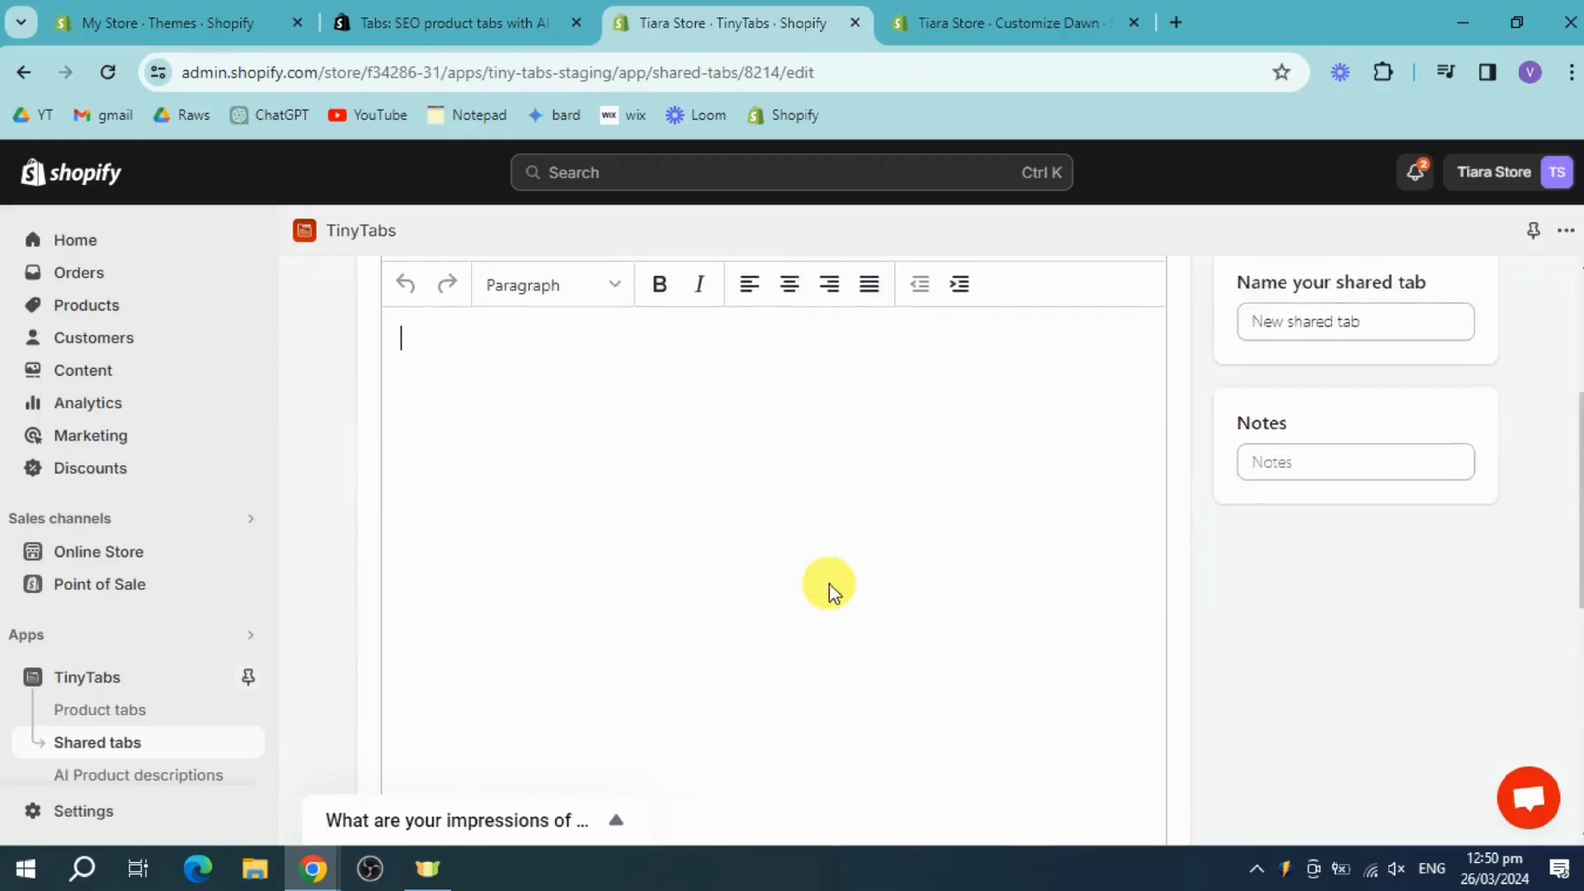
Step: Set the shared tab's status to Active and name it "My Shared tab"
scroll(705, 638, down, 2)
click(1294, 388)
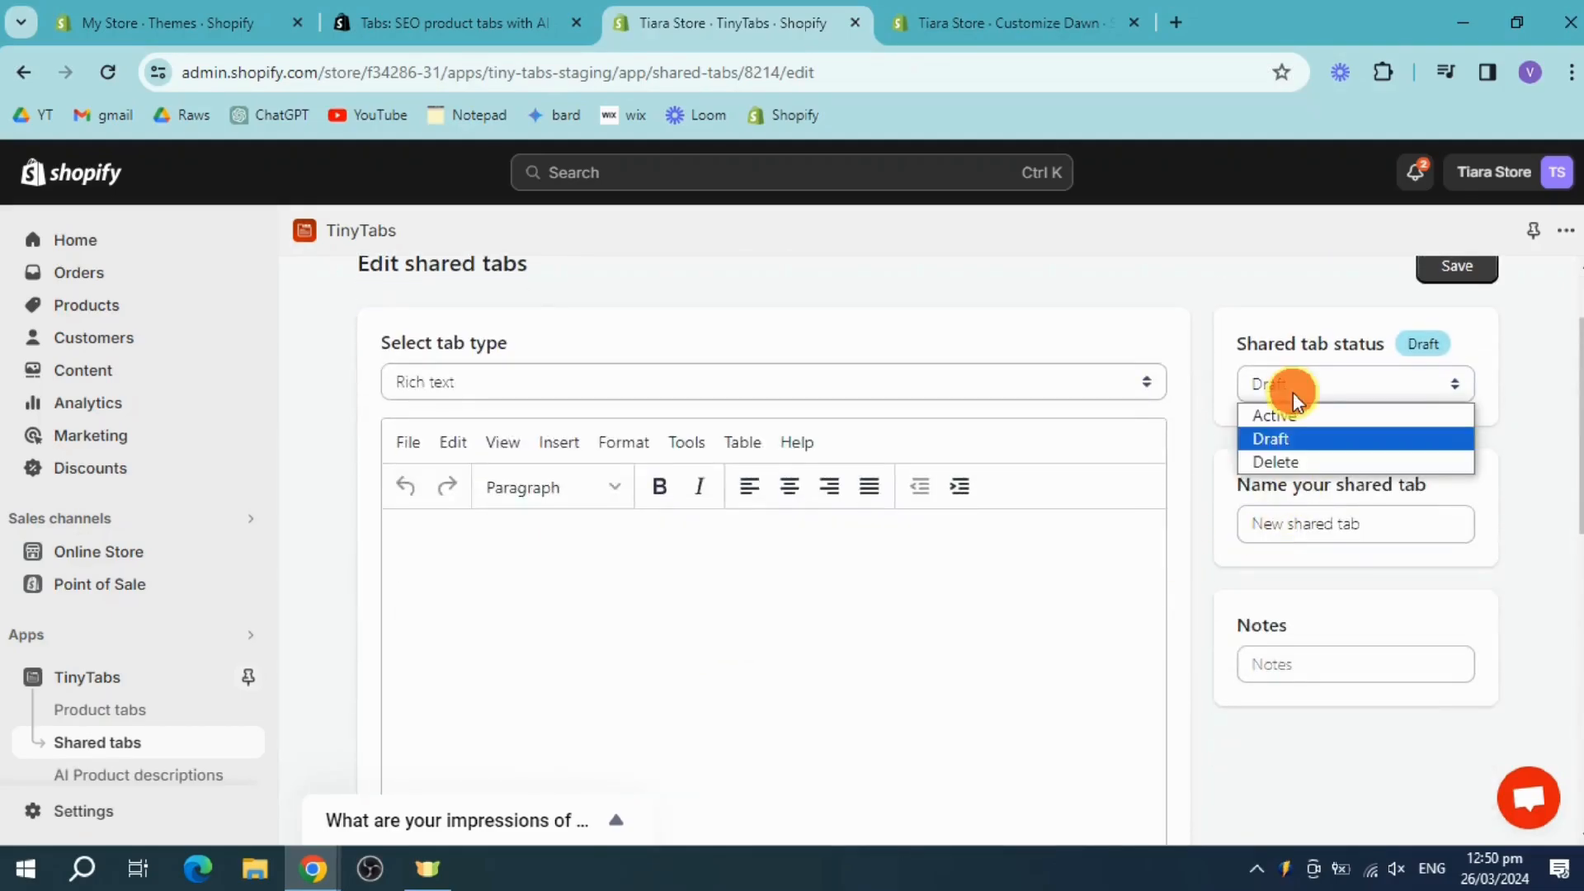
click(1277, 421)
click(1309, 526)
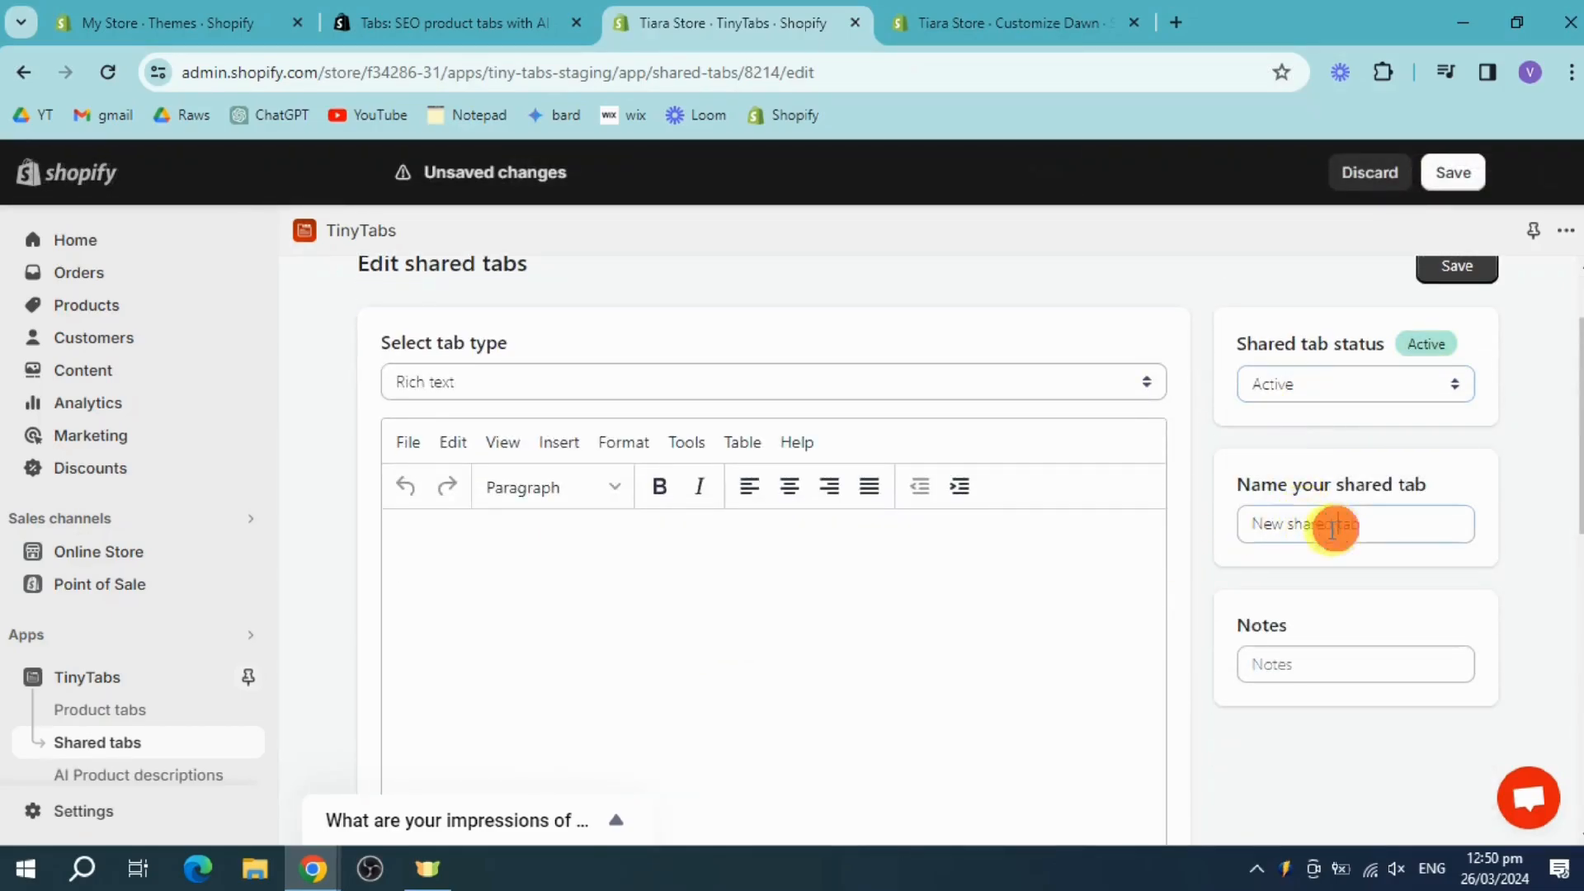
drag(1294, 524, 1235, 532)
text(My)
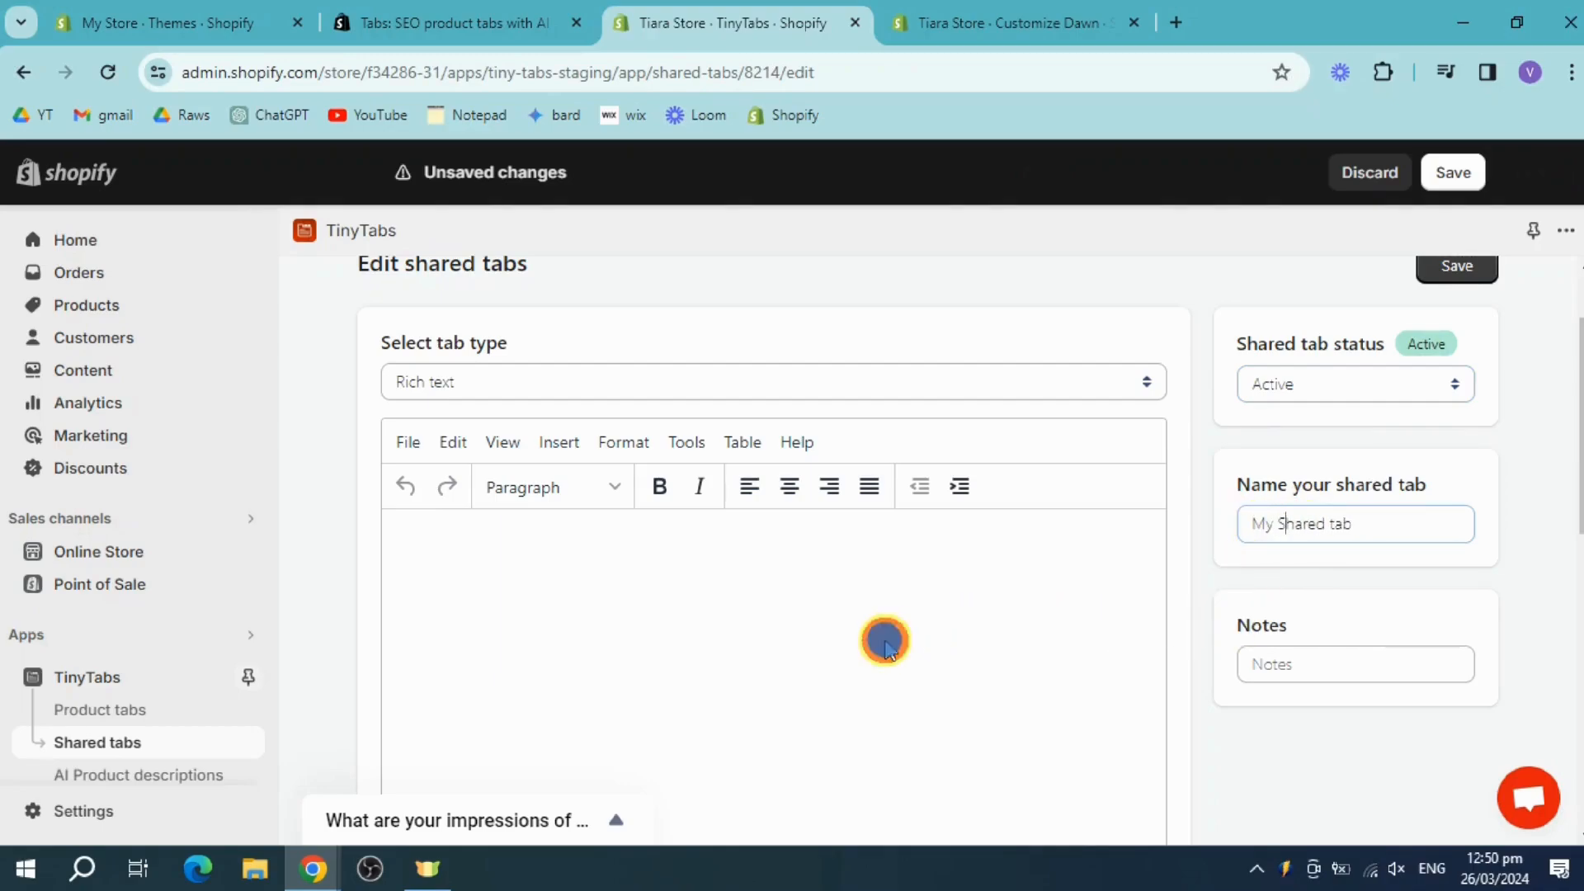
Step: Enter "This is our collection" as the shared tab's rich text content and save the tab
click(570, 581)
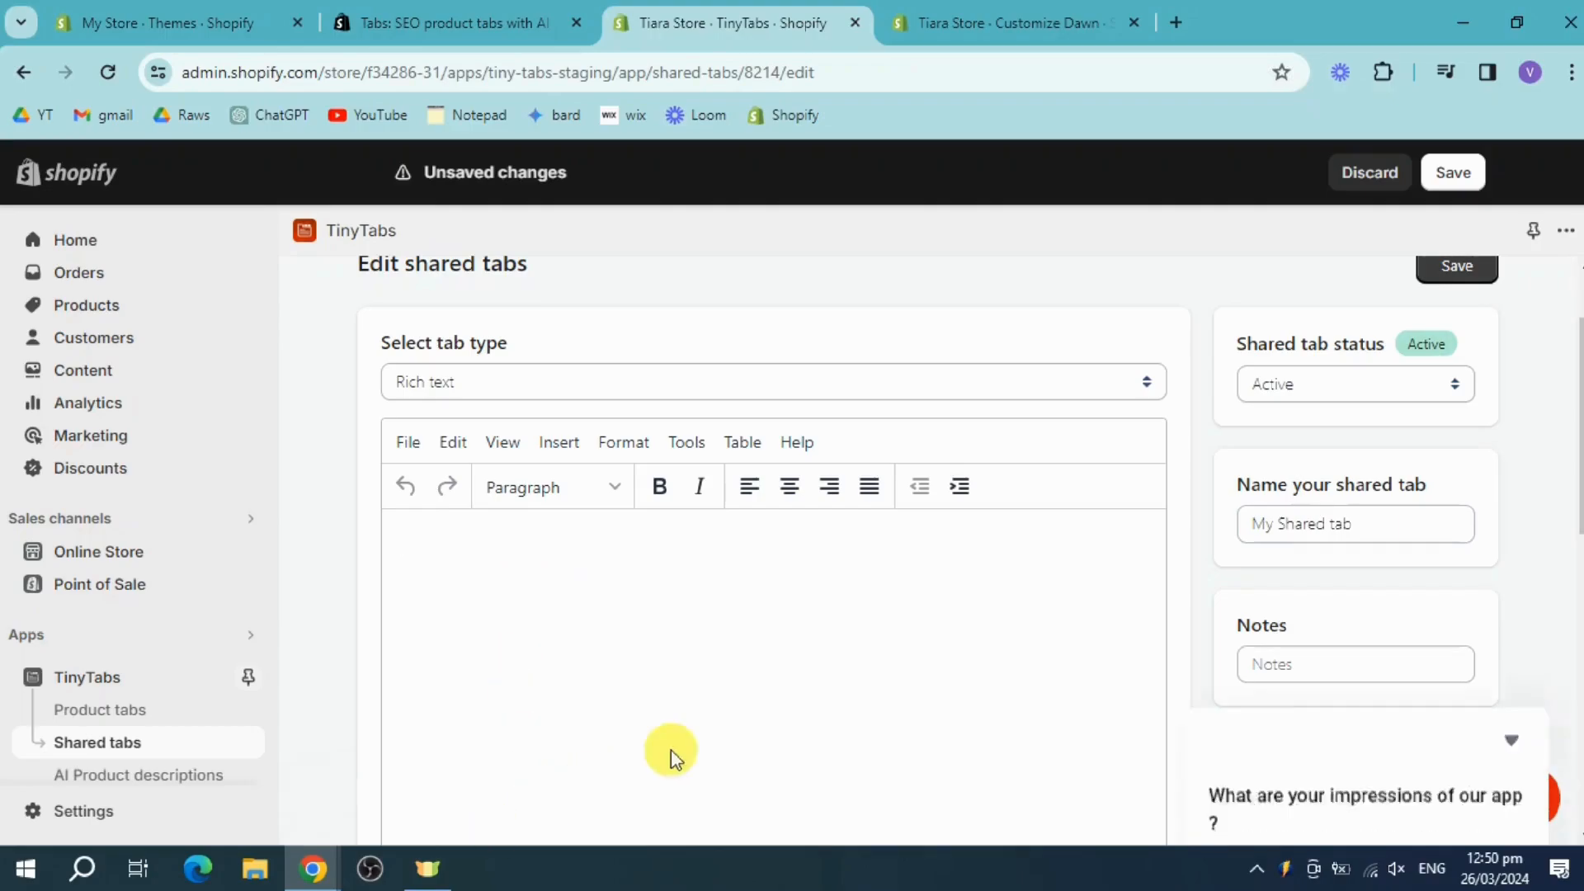
click(1511, 579)
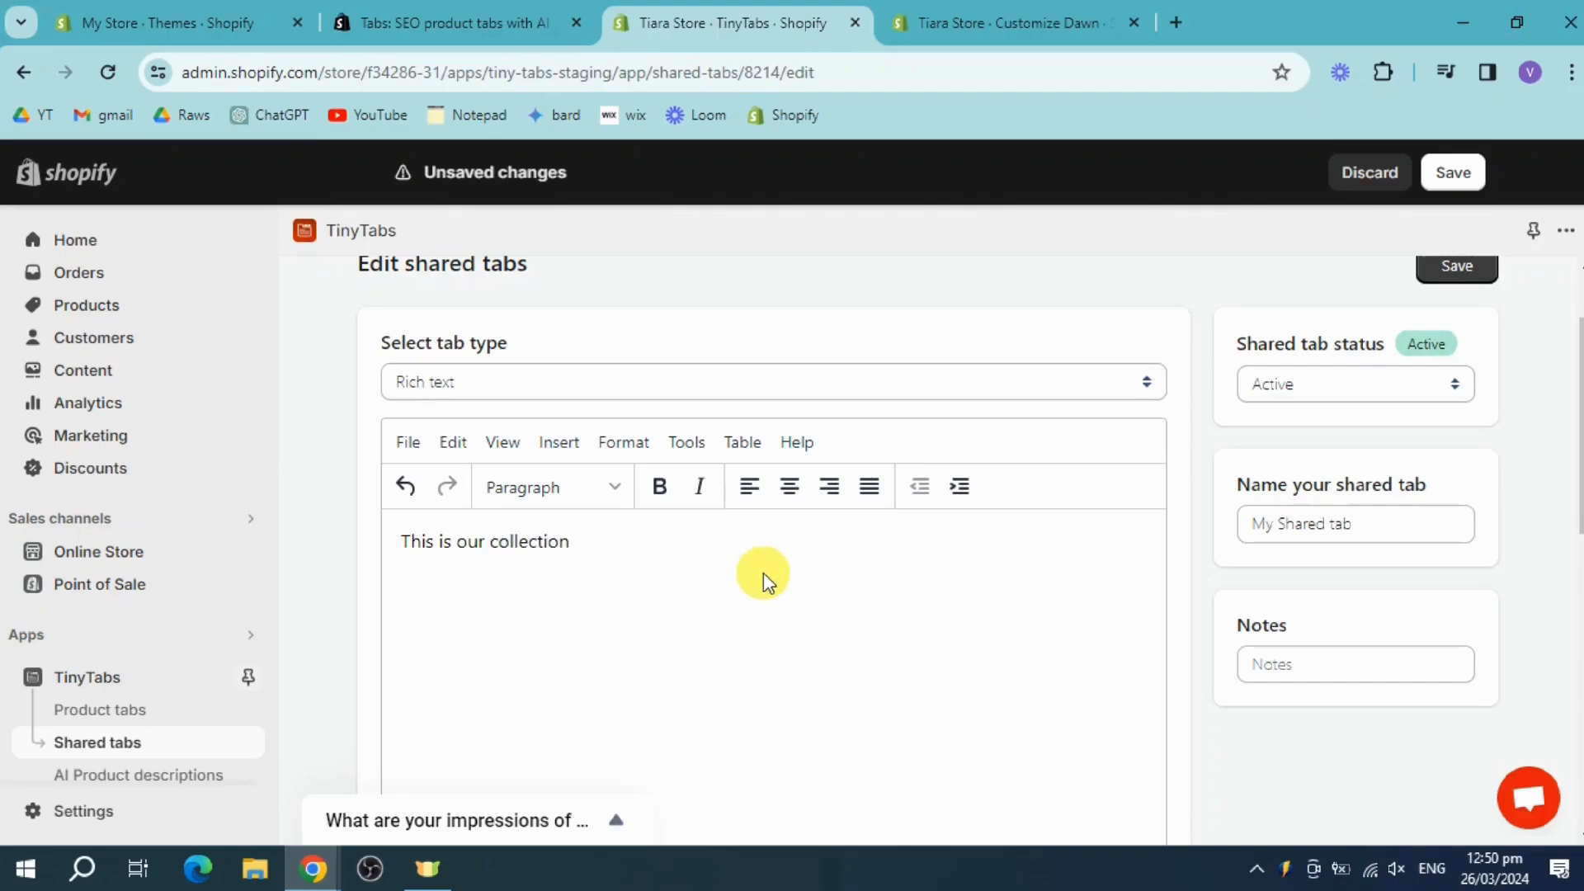
scroll(1431, 247, up, 2)
click(1440, 373)
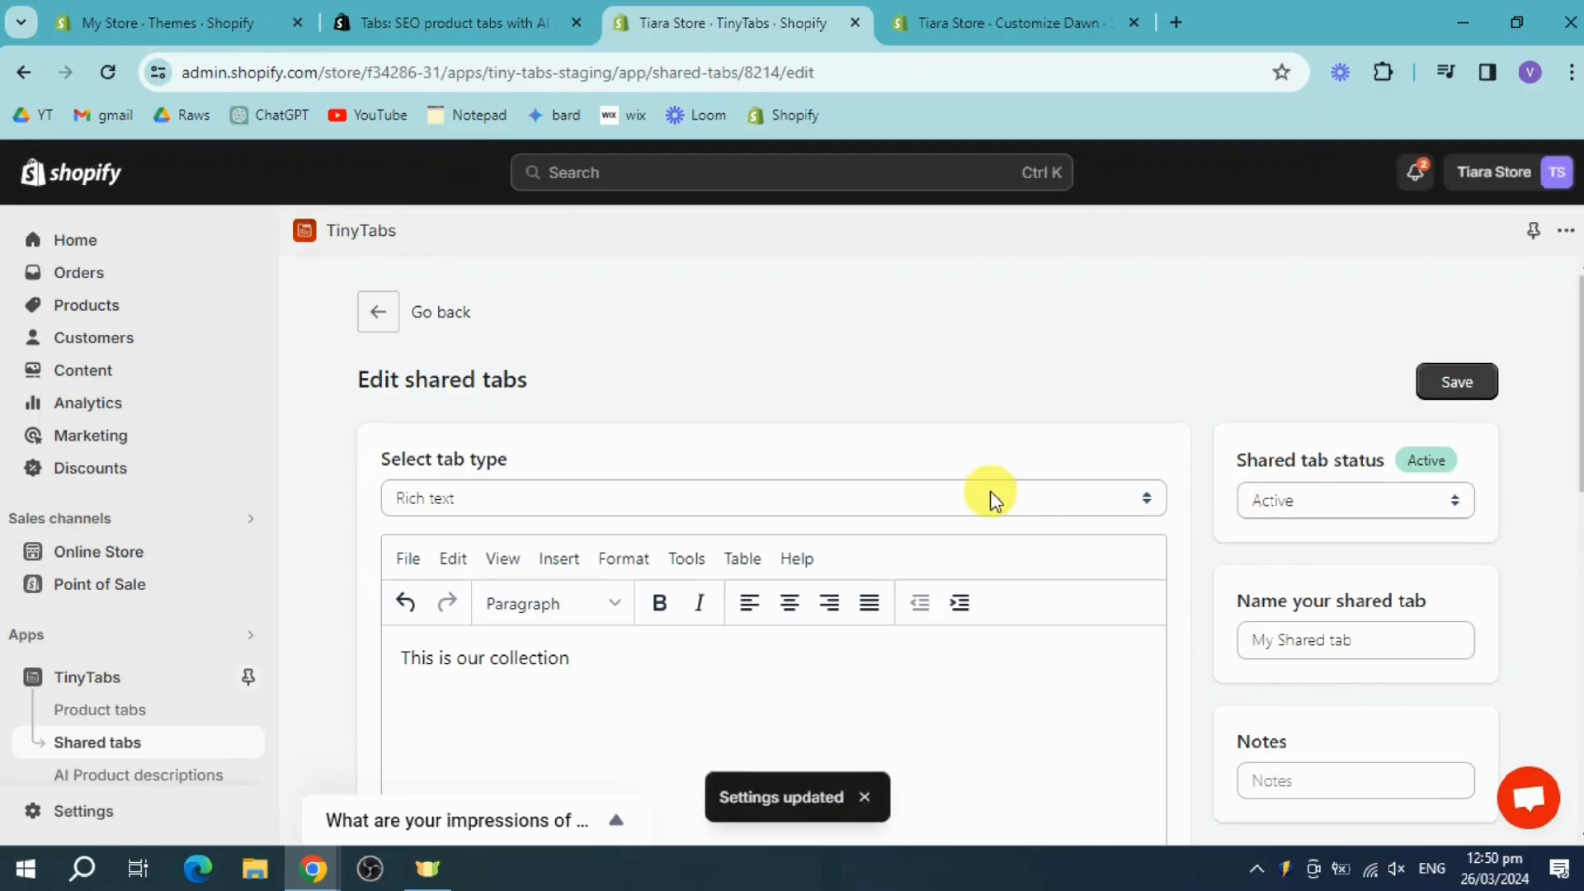
Step: Return to the TinyTabs dashboard and review its tab customization, product description, language and help center options
click(444, 312)
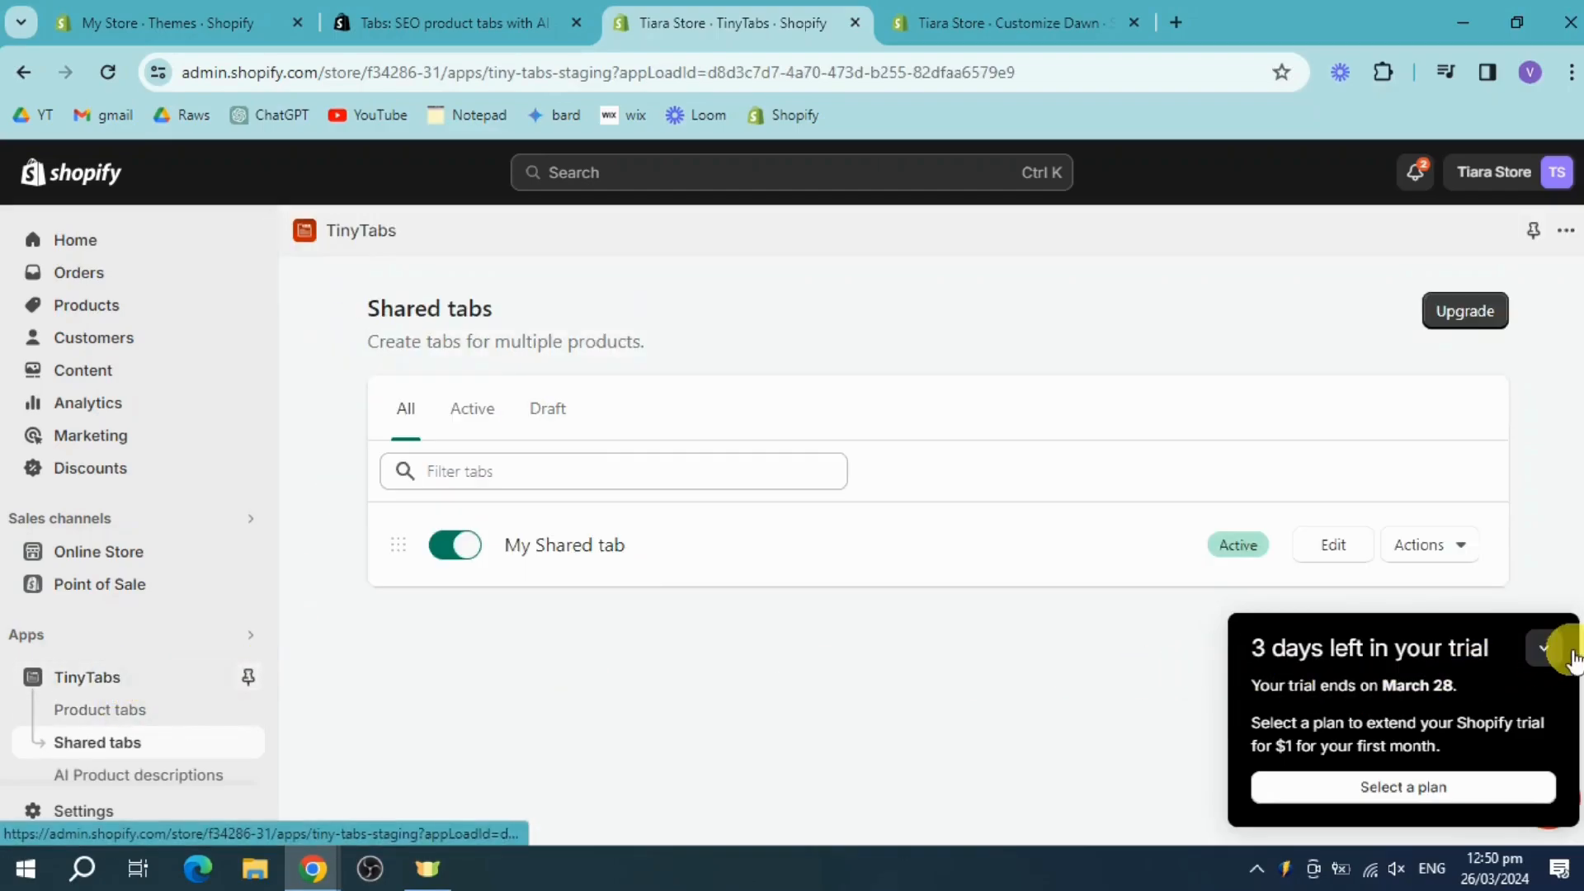
click(1545, 650)
scroll(867, 630, down, 7)
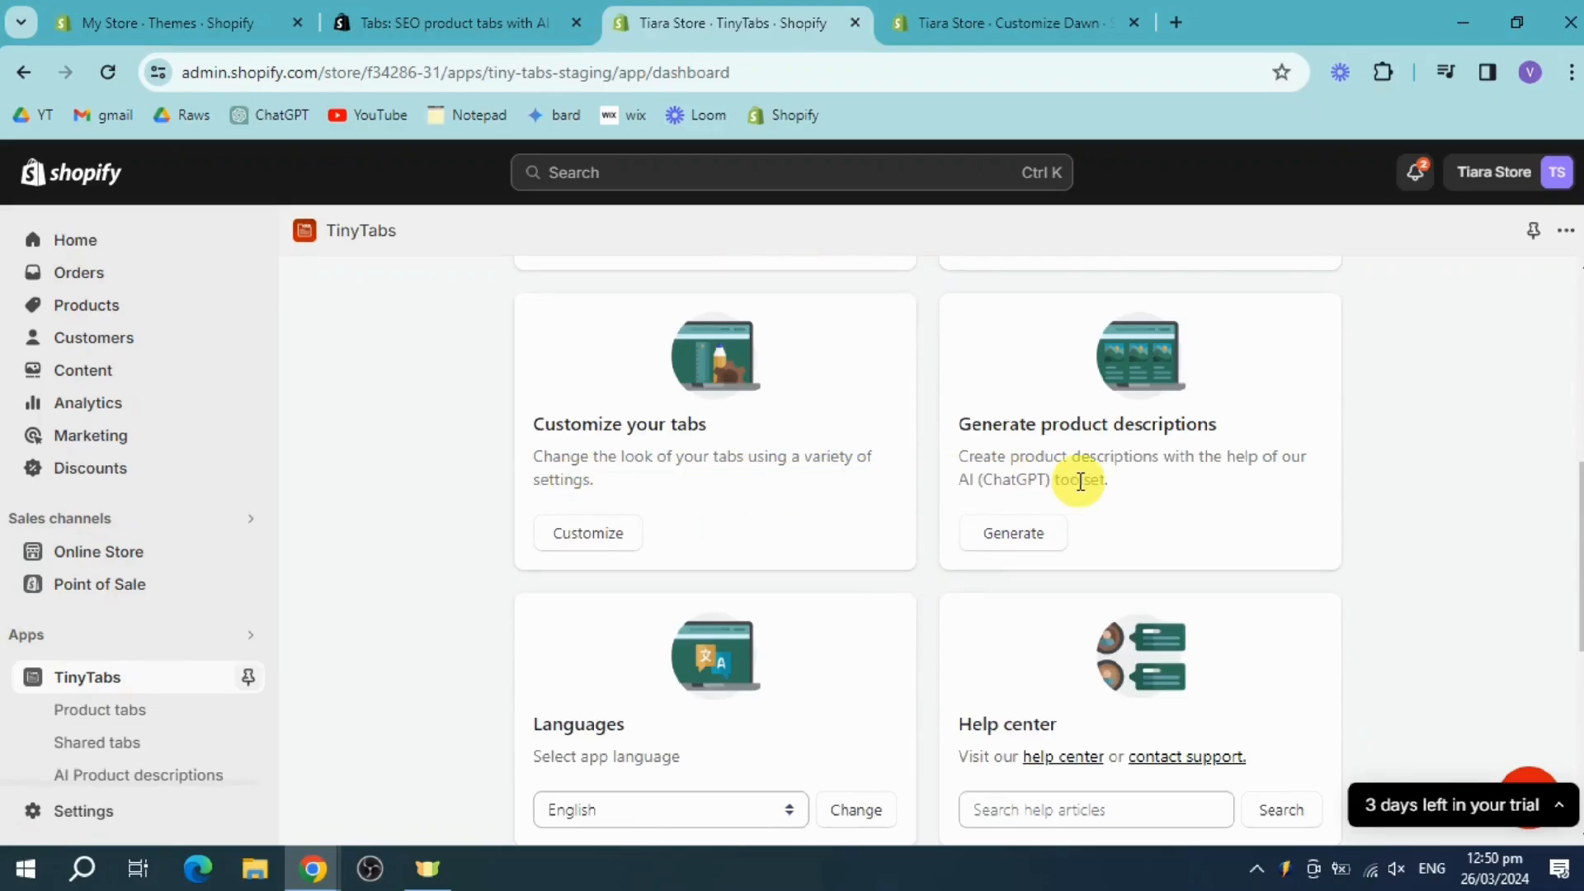
scroll(1149, 523, down, 3)
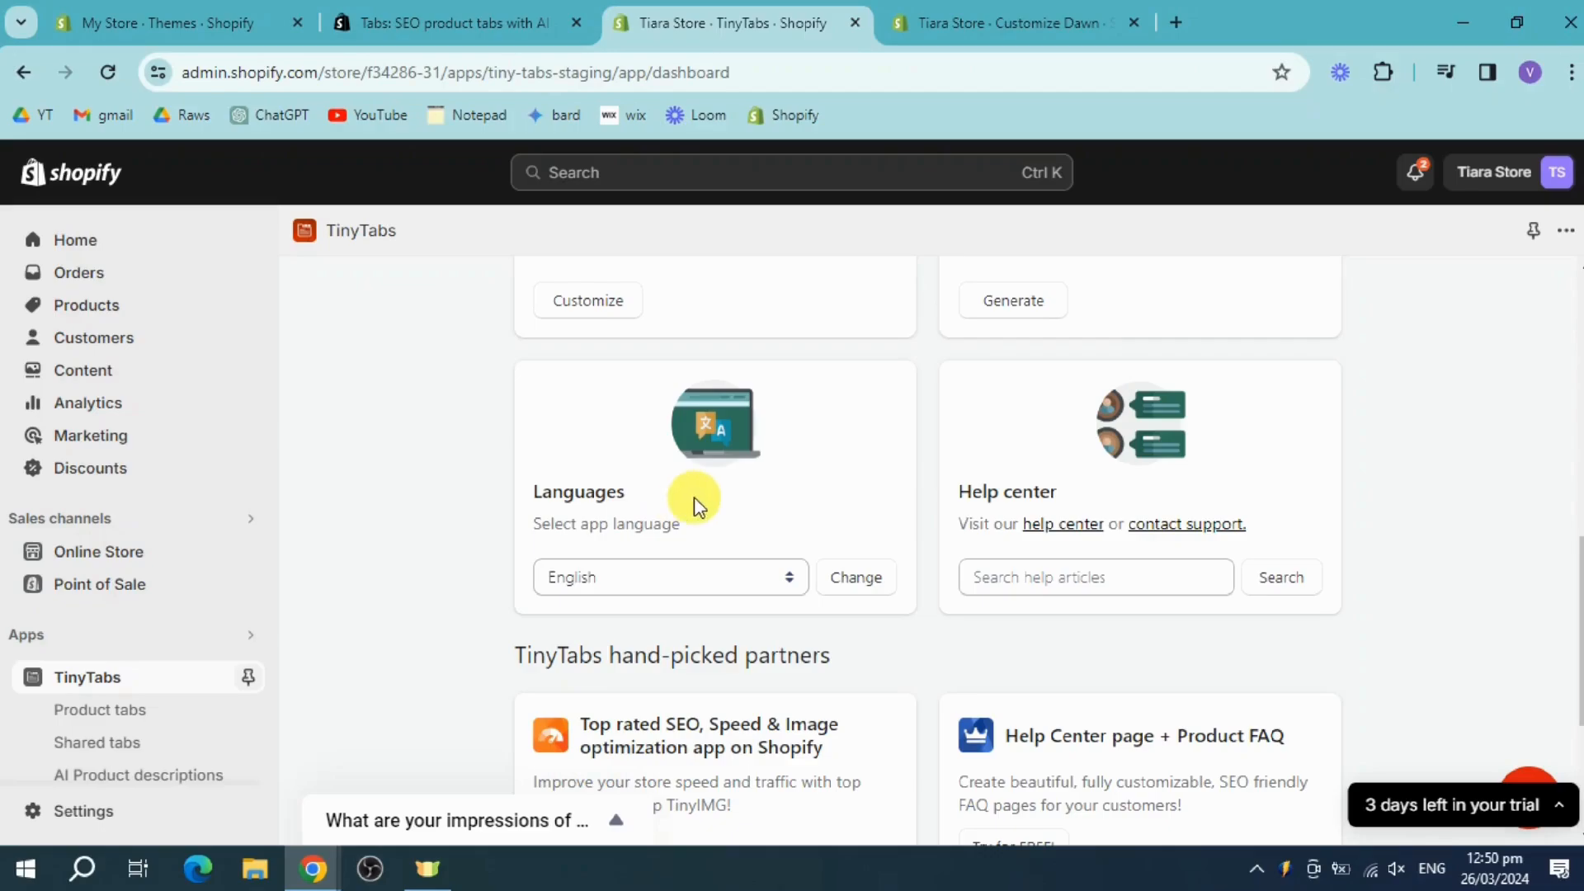
scroll(1245, 495, down, 2)
scroll(1251, 503, up, 2)
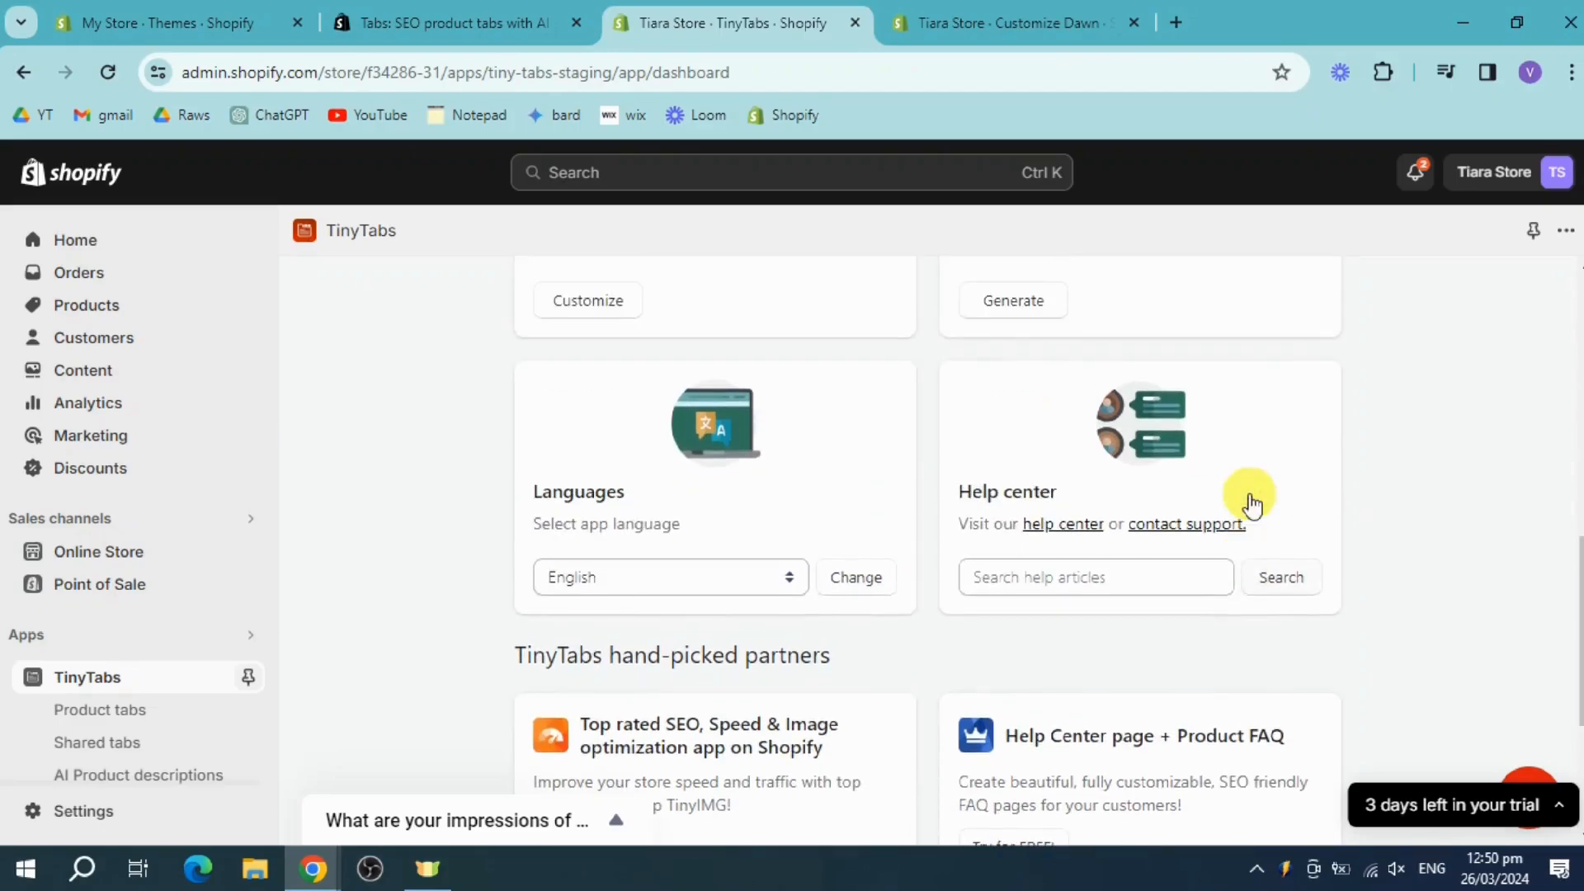
scroll(1252, 503, up, 10)
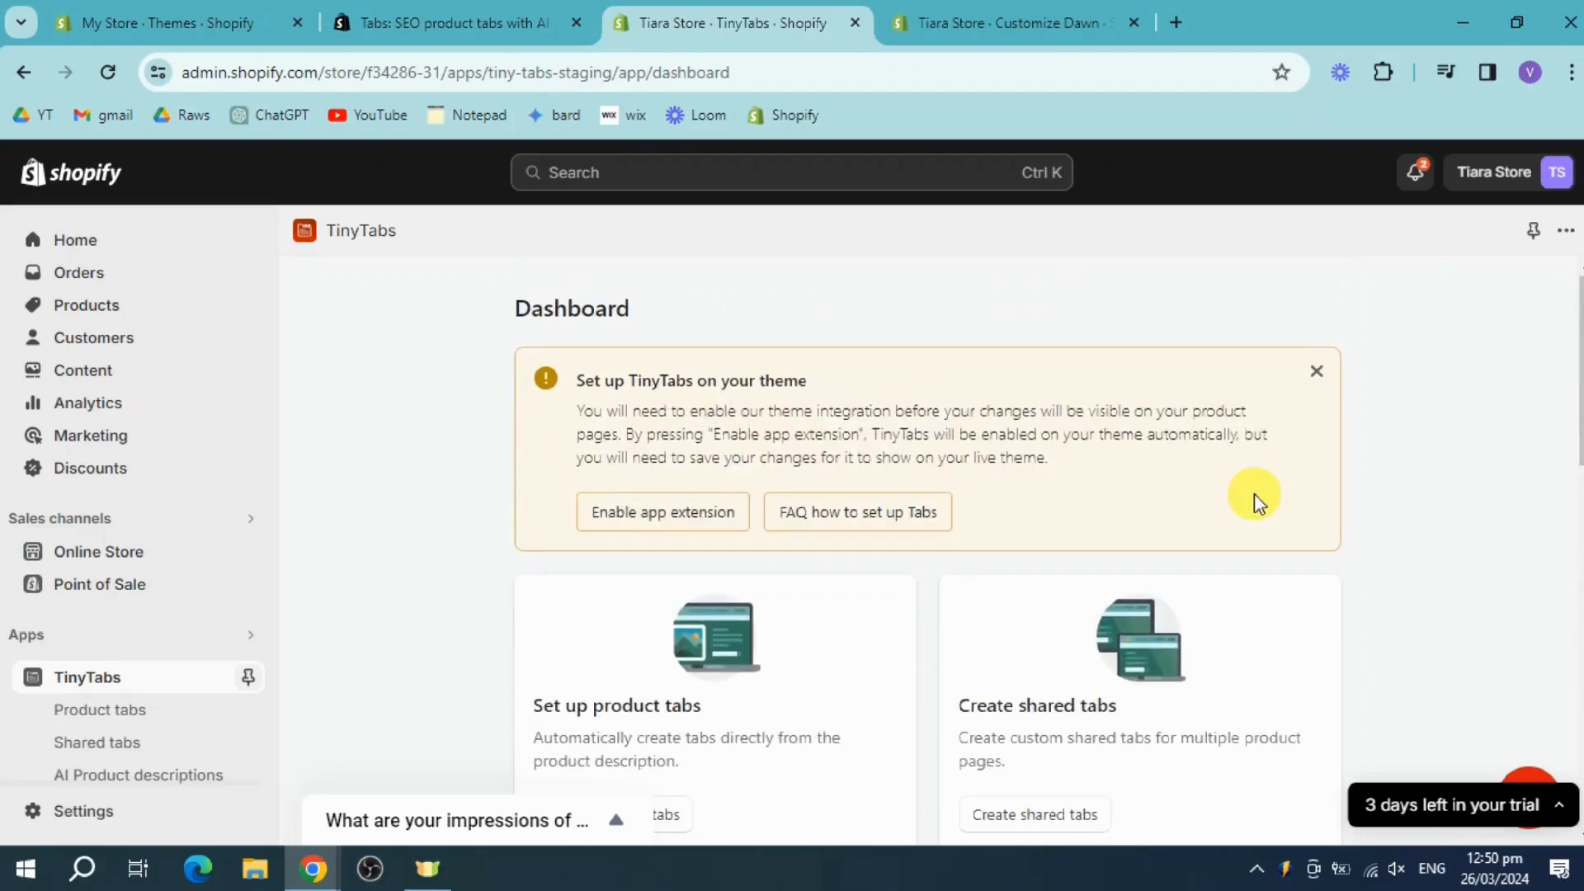
Step: Switch to the Dawn theme editor and browse the app blocks that can be added below the home page's product section
click(1105, 15)
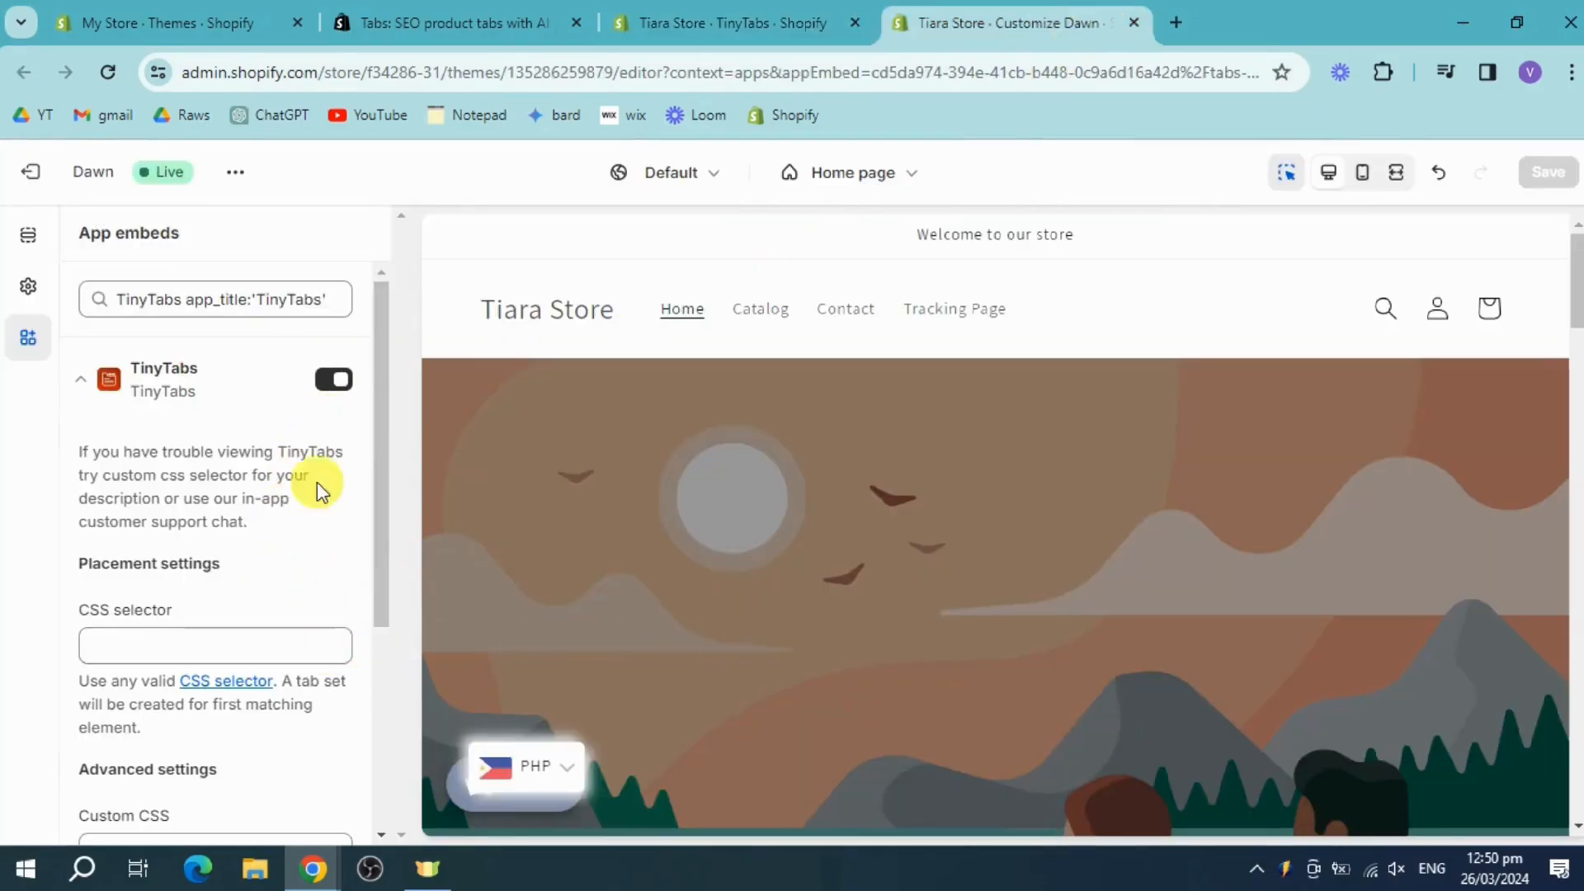
scroll(825, 569, down, 8)
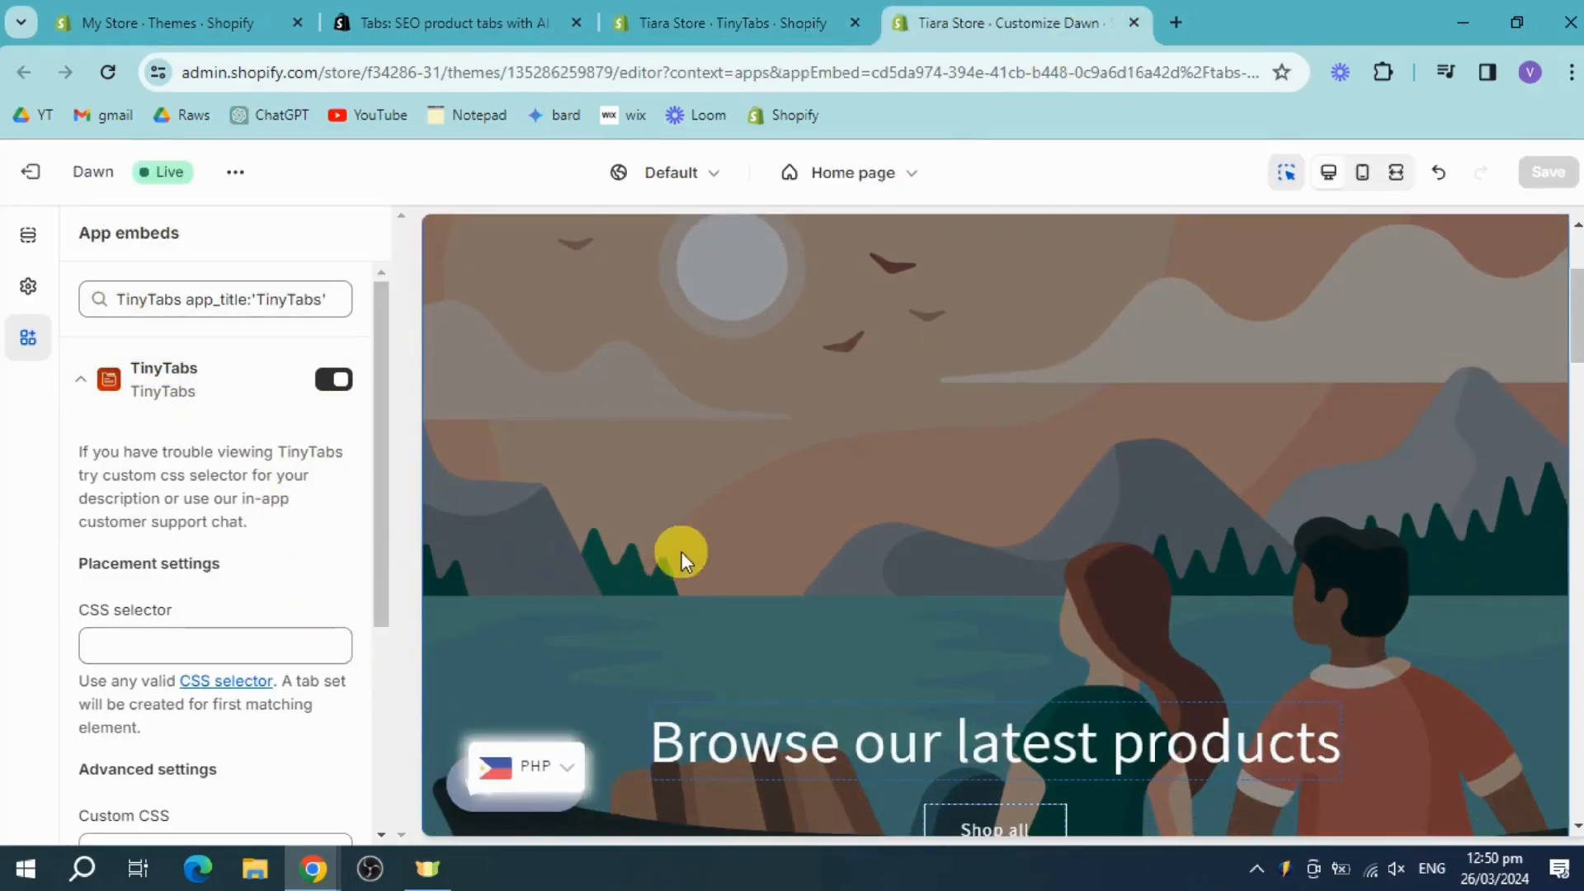
scroll(839, 584, down, 7)
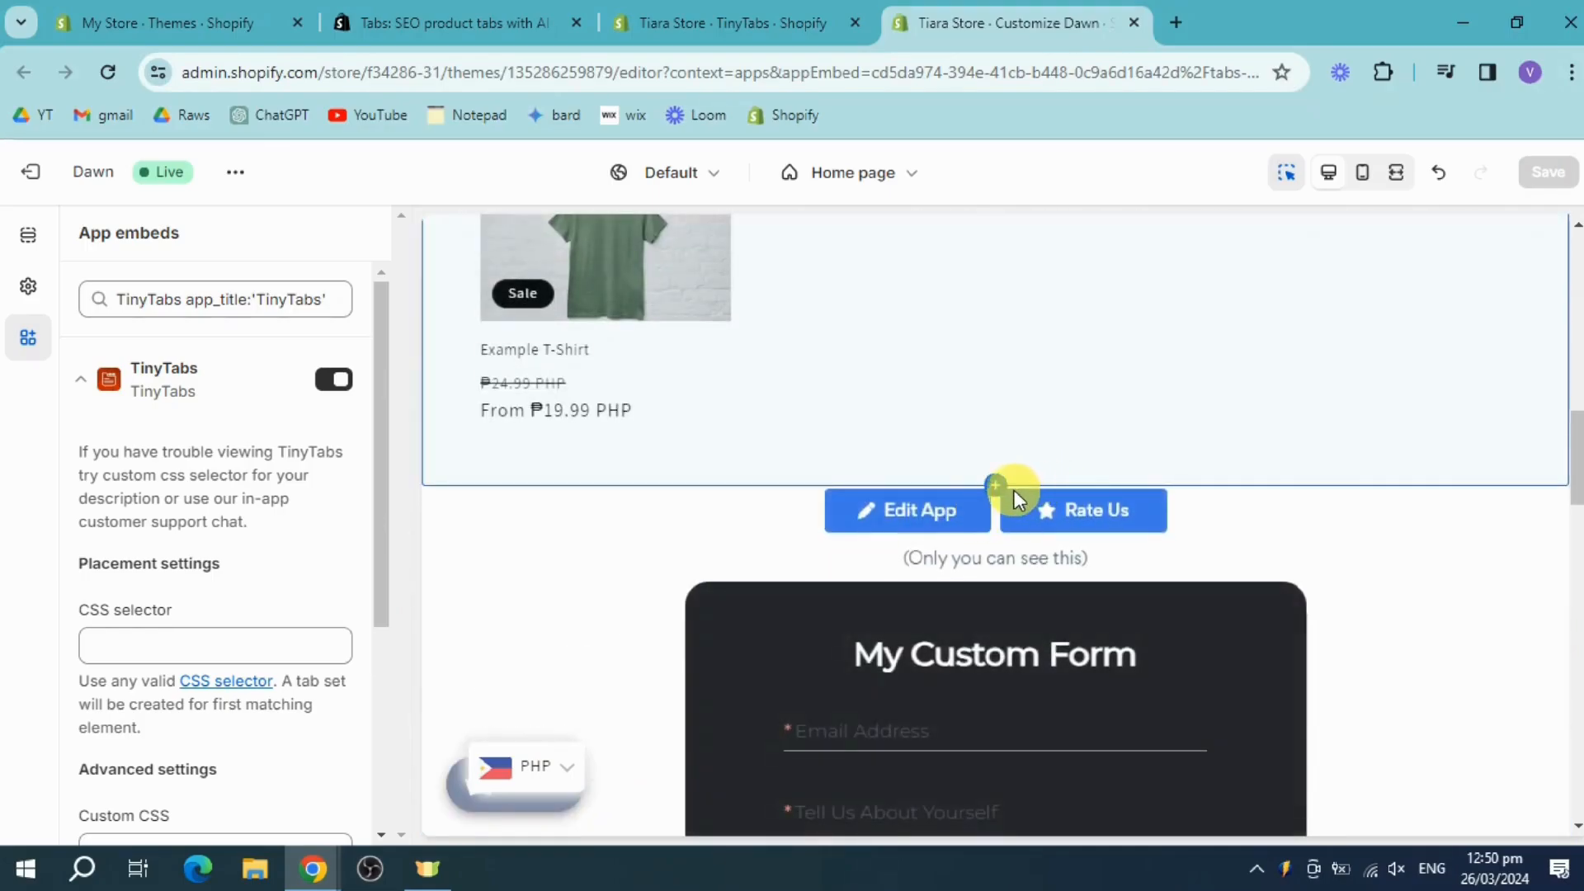
click(996, 487)
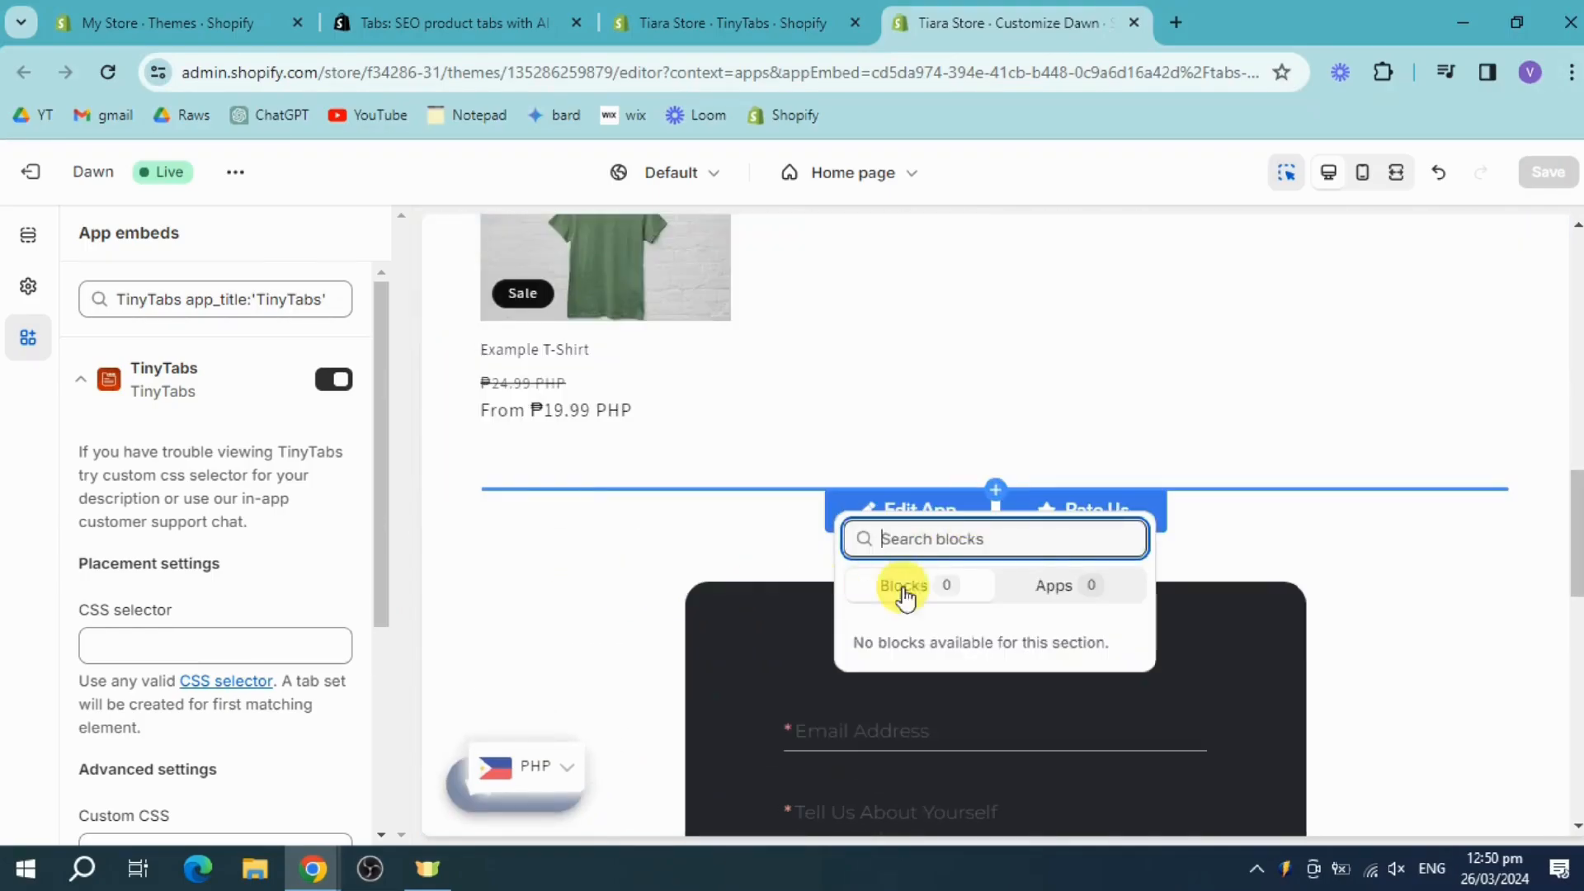
click(1048, 587)
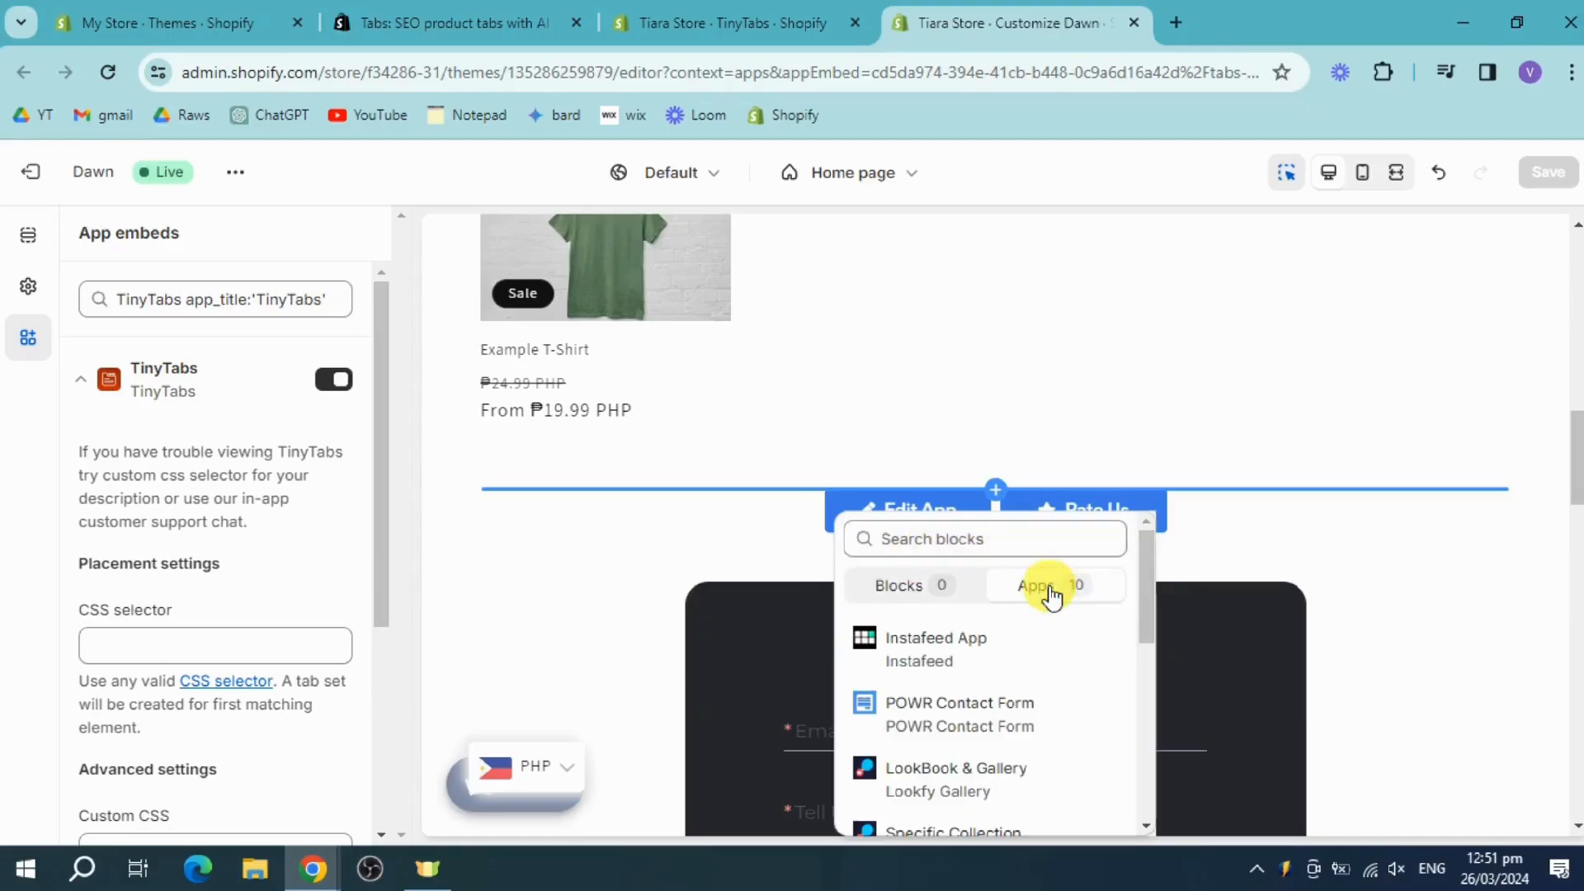
scroll(1004, 654, down, 5)
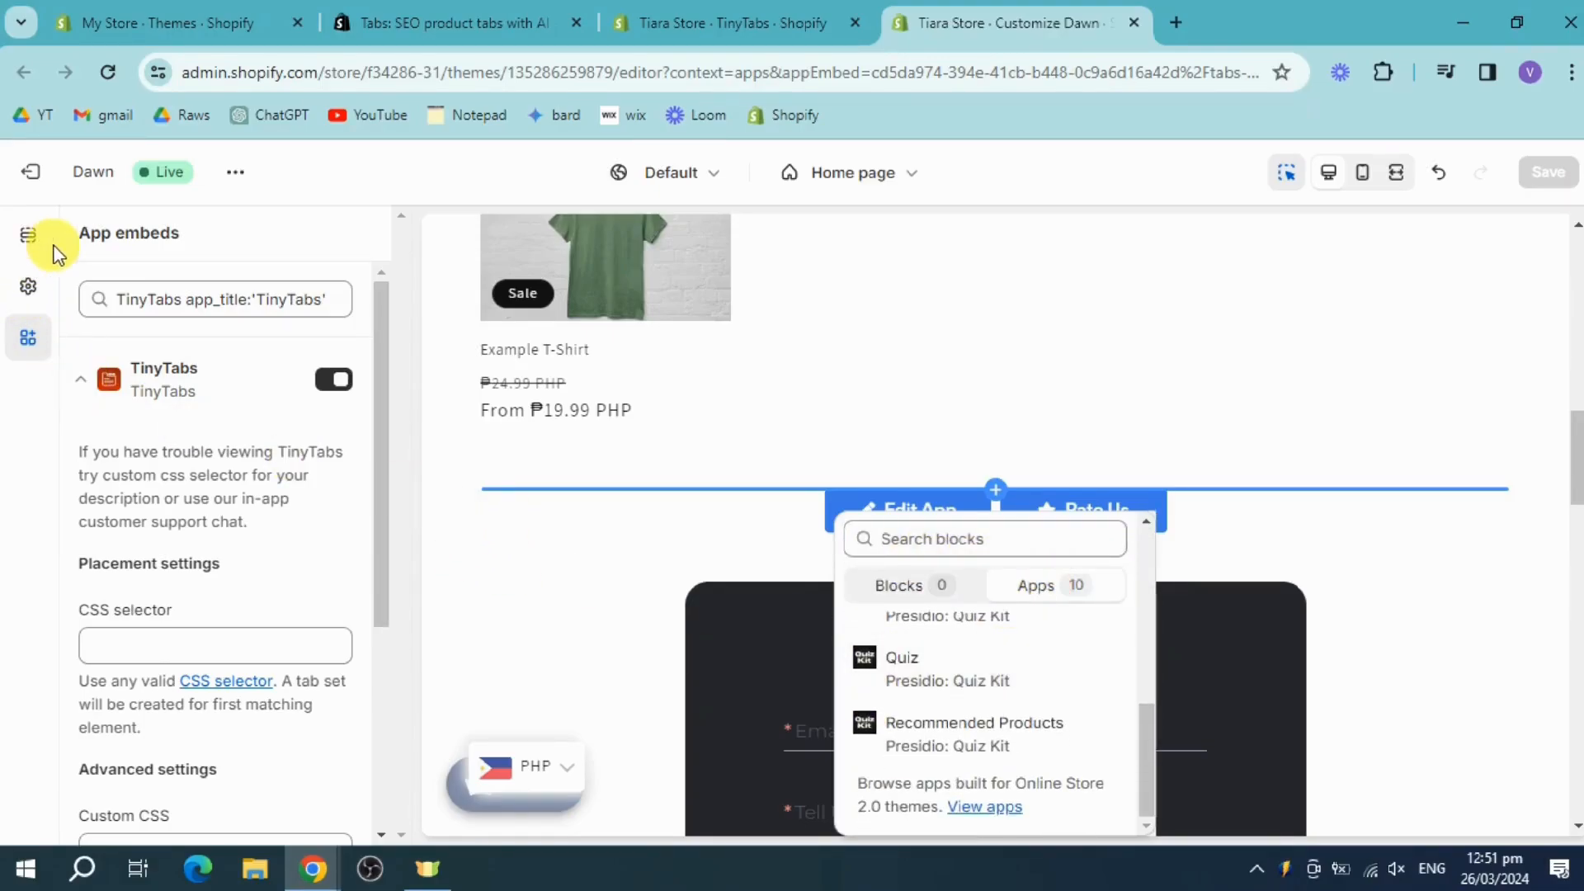
click(716, 443)
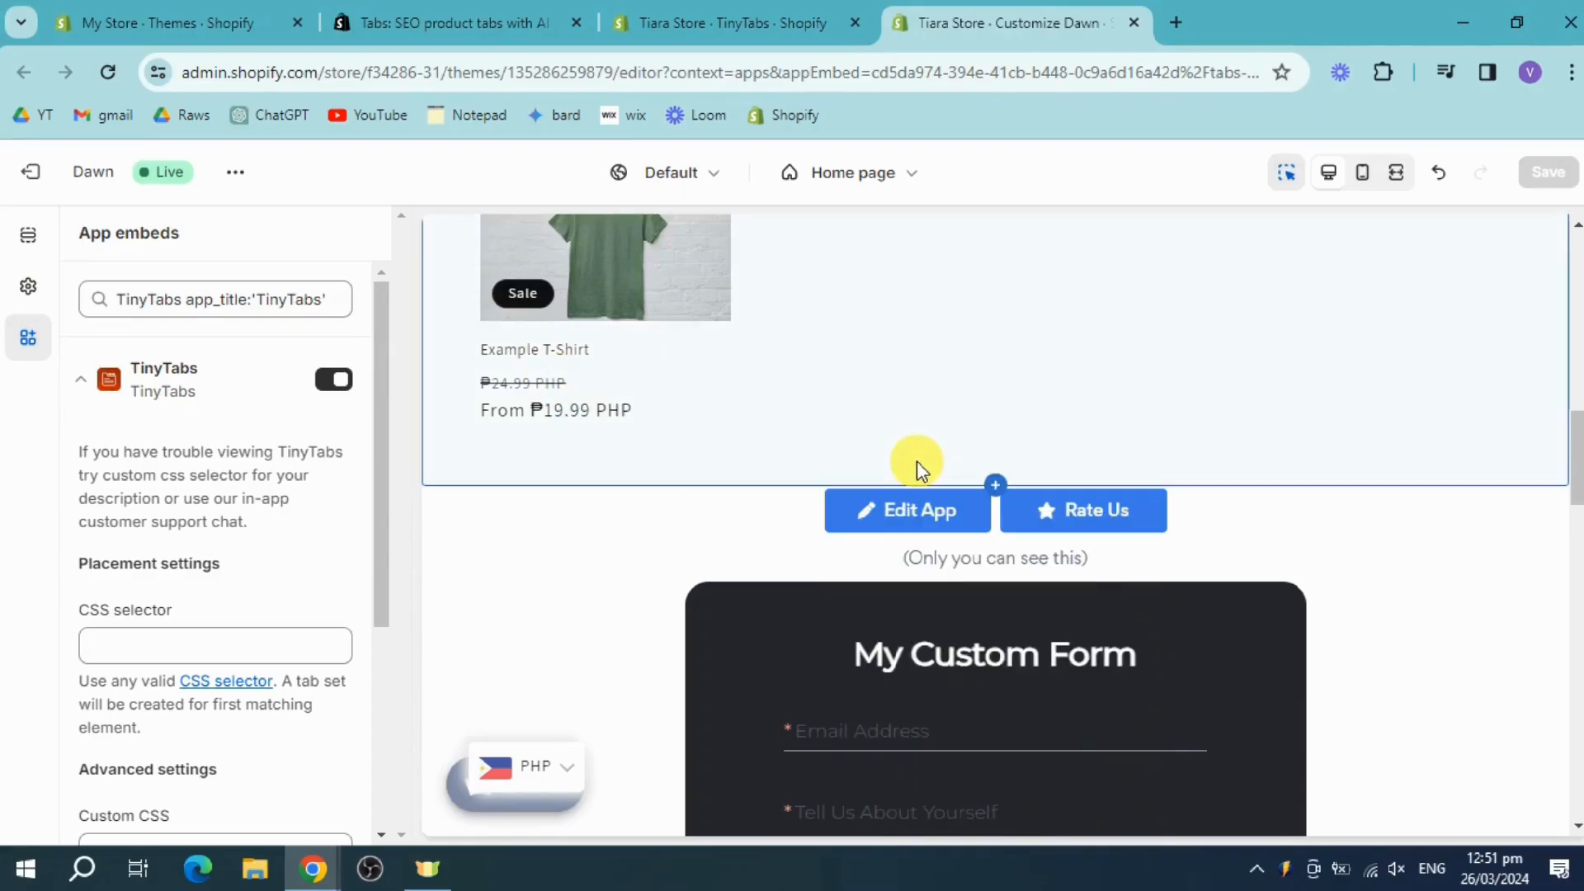